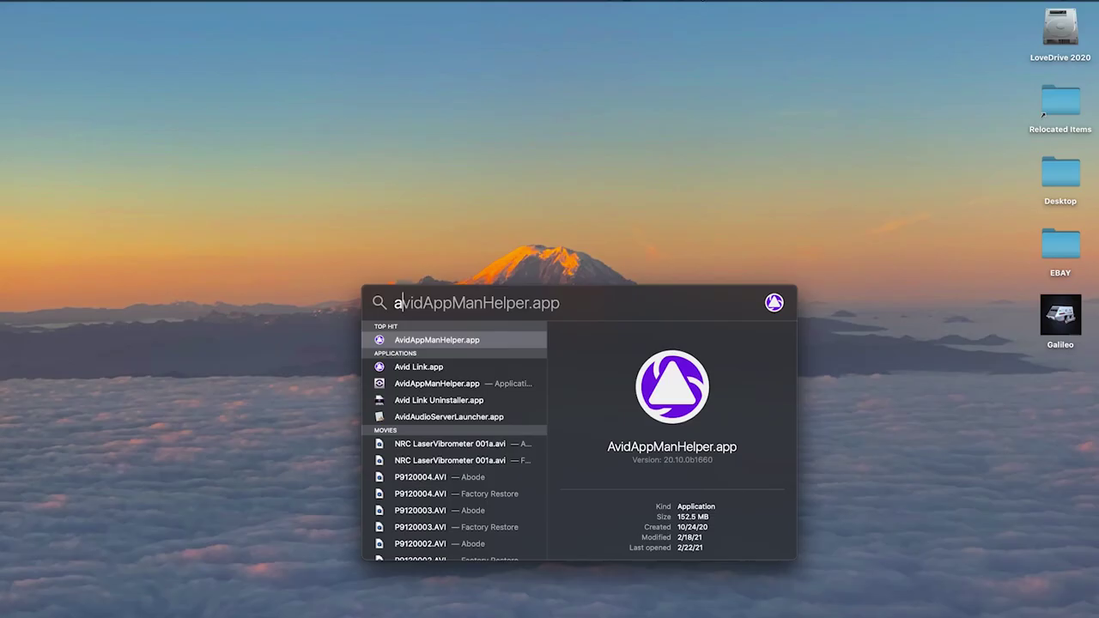
# Search Spotlight for 'audio midi' and launch Audio MIDI Setup
pyautogui.write('udio midi')
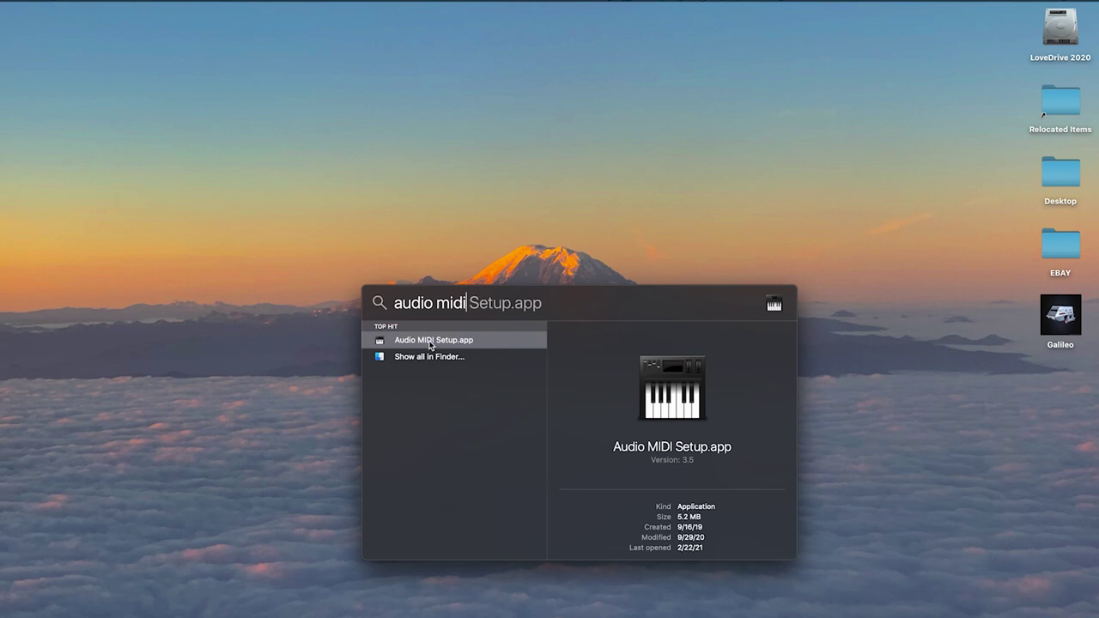
pyautogui.press('Return')
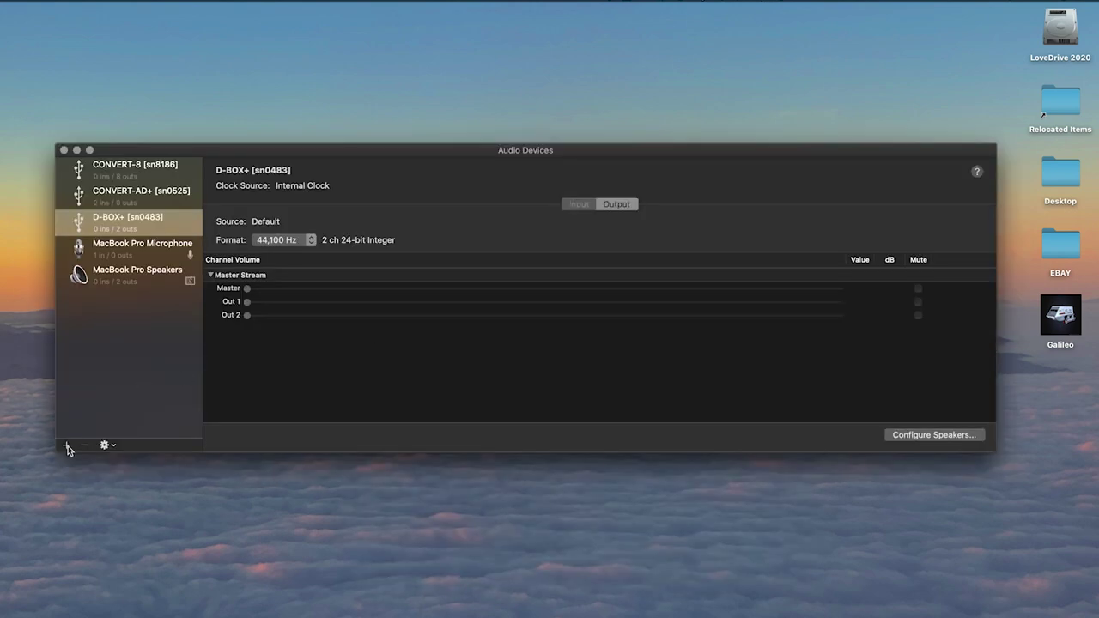
# Create a new aggregate device including CONVERT-AD+, CONVERT-8 and D-BOX+
pyautogui.click(69, 449)
pyautogui.click(77, 457)
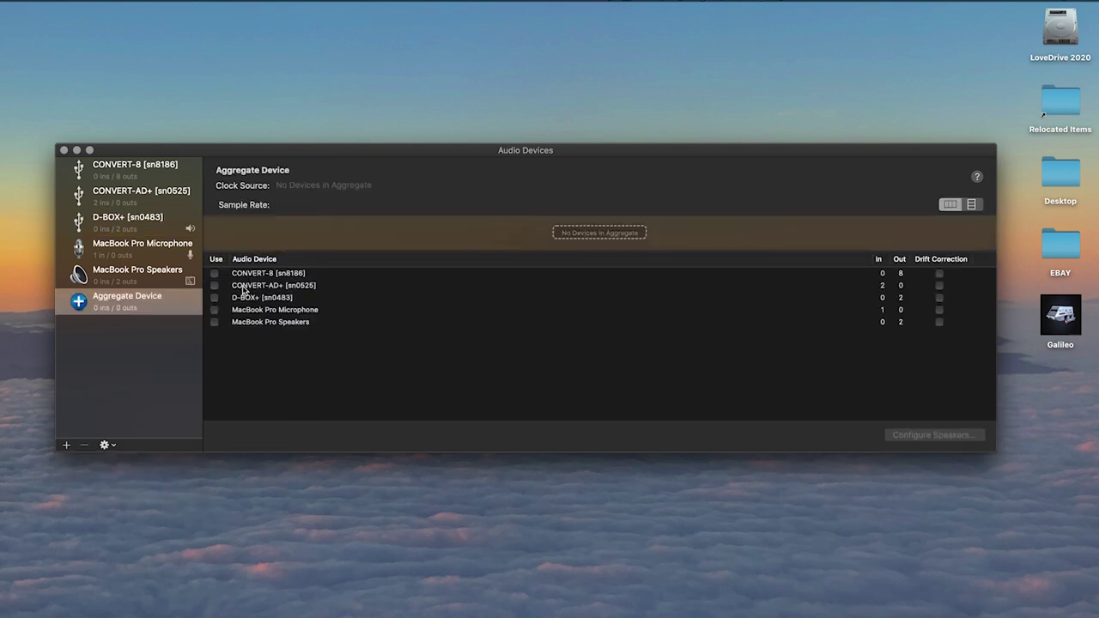
pyautogui.click(214, 286)
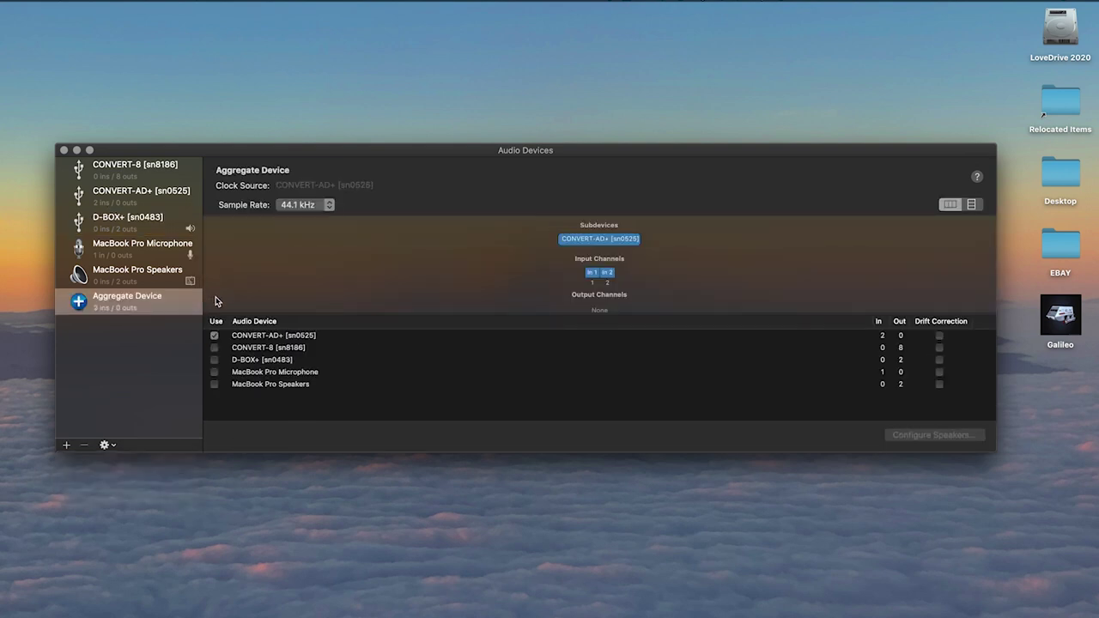
pyautogui.click(215, 348)
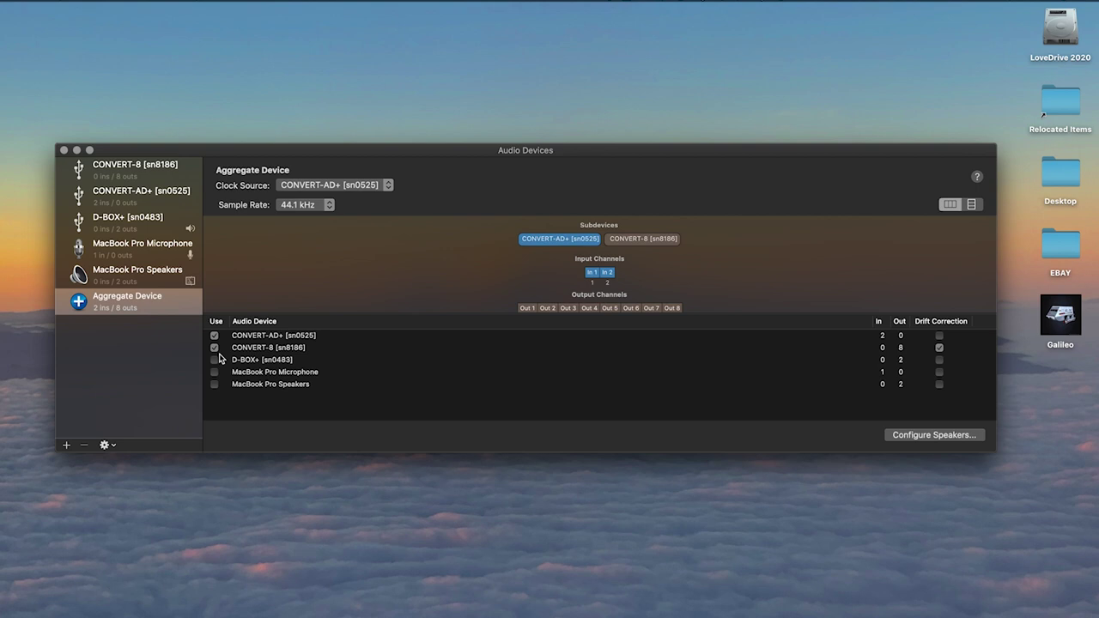
pyautogui.click(214, 360)
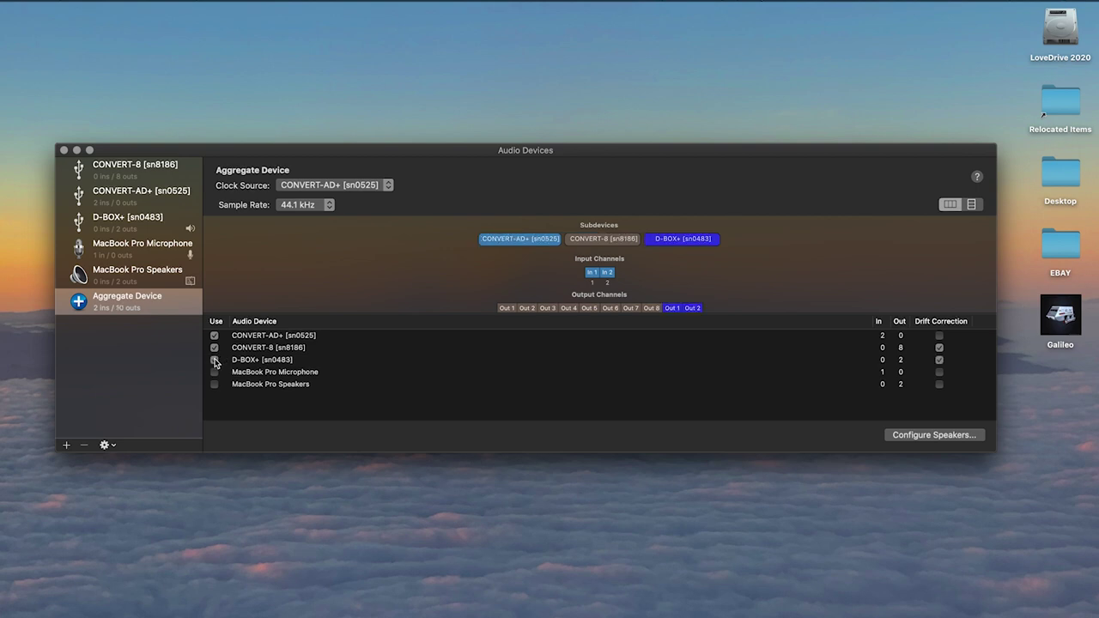
# Reorder the CONVERT-8 and D-BOX+ subdevices and turn off drift correction for CONVERT-8
pyautogui.click(583, 242)
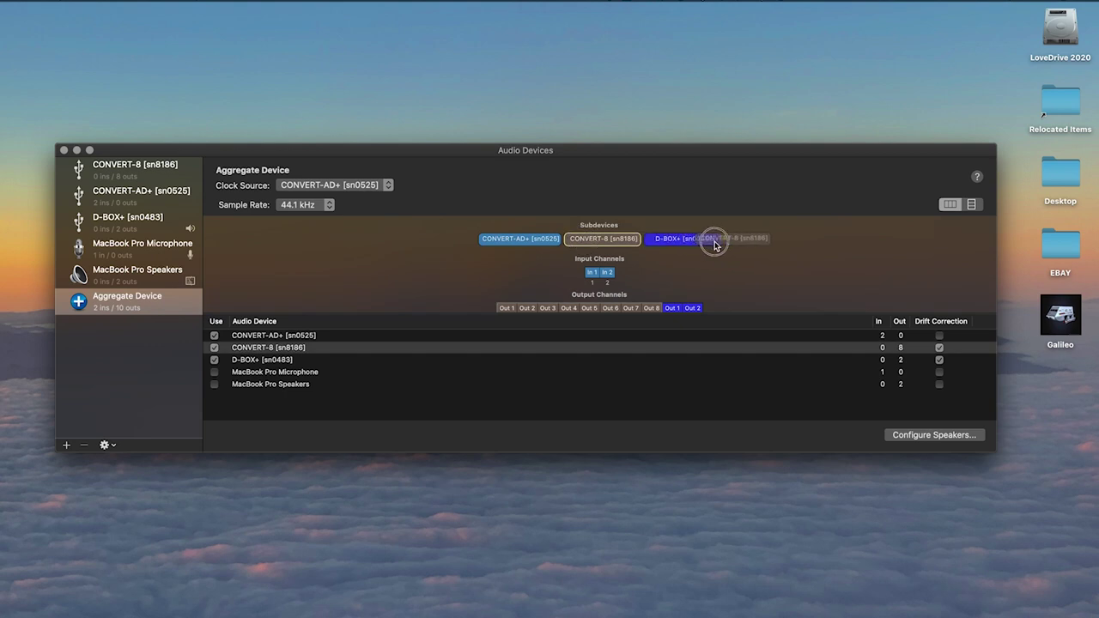
pyautogui.moveTo(714, 245); pyautogui.dragTo(727, 246)
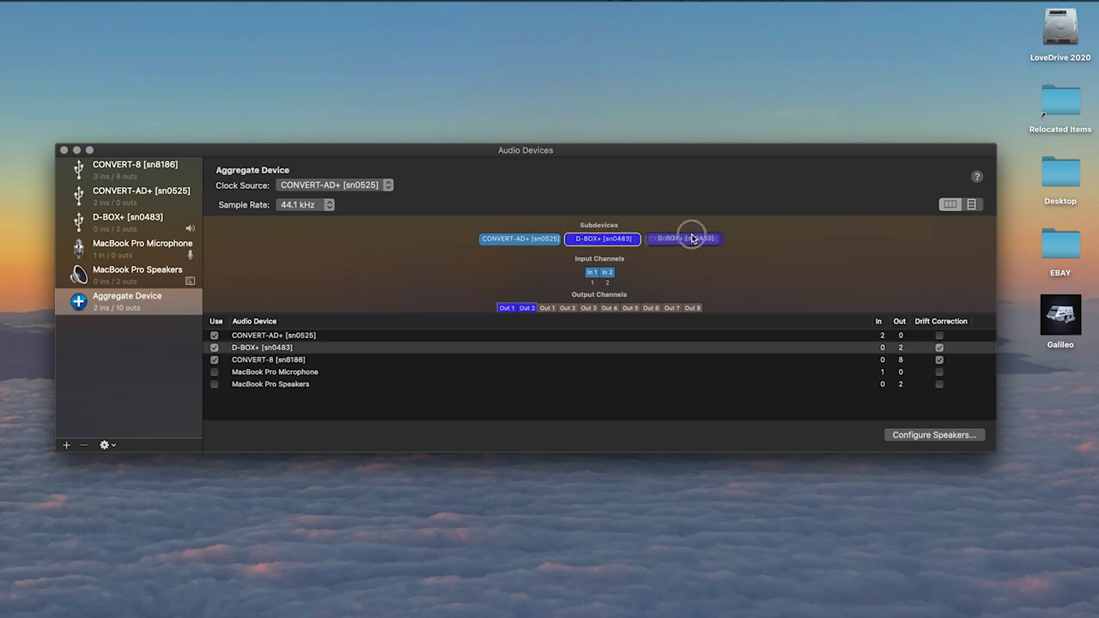
pyautogui.moveTo(692, 239); pyautogui.dragTo(728, 238)
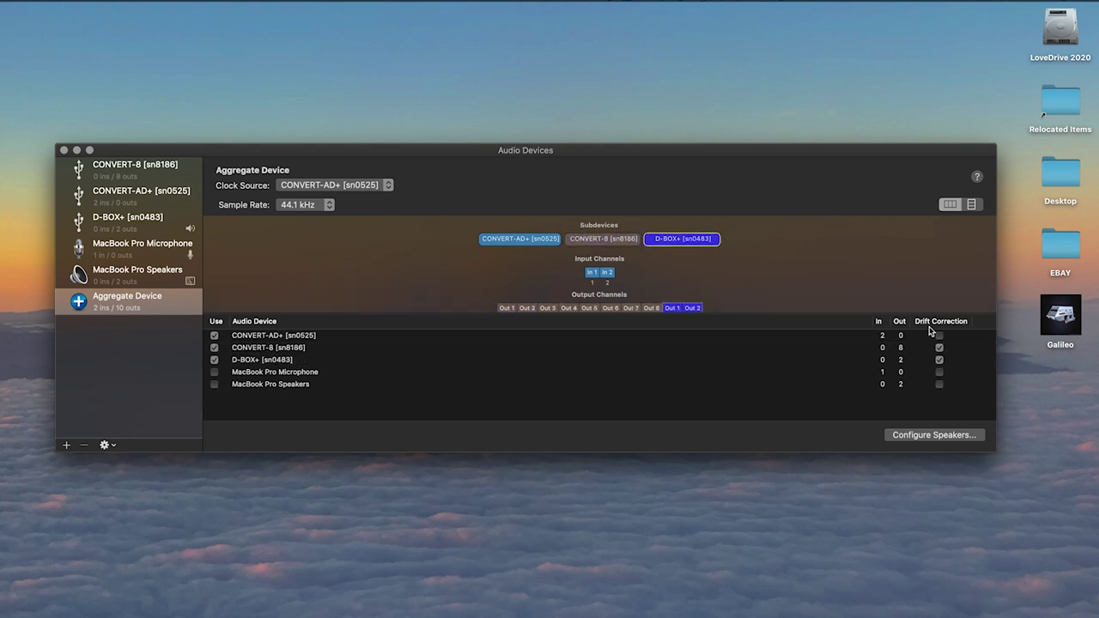
pyautogui.click(938, 348)
# Rename the aggregate device to 'Producer Pack'
pyautogui.doubleClick(127, 296)
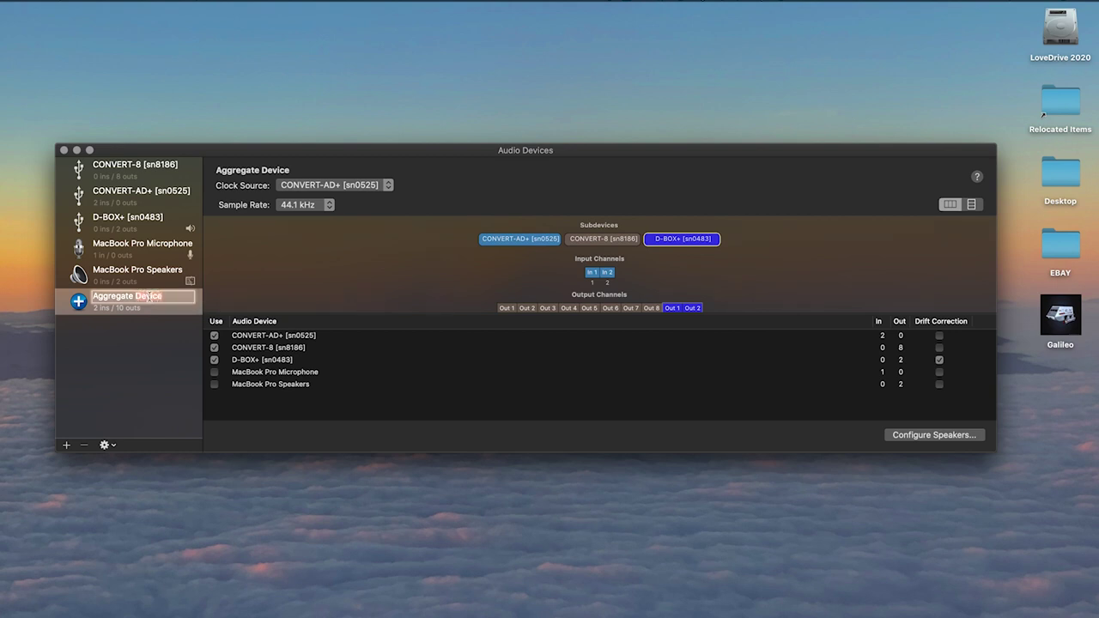
pyautogui.write('Producer Pack')
pyautogui.press('Return')
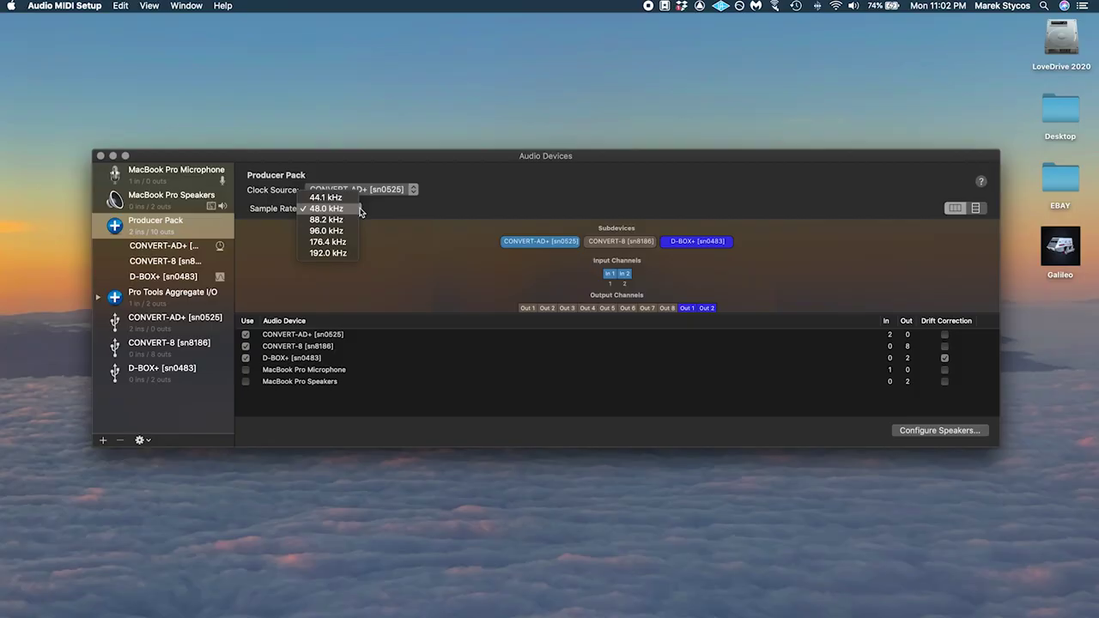
# Set the Producer Pack aggregate's sample rate to 96.0 kHz, then to 192.0 kHz
pyautogui.click(354, 230)
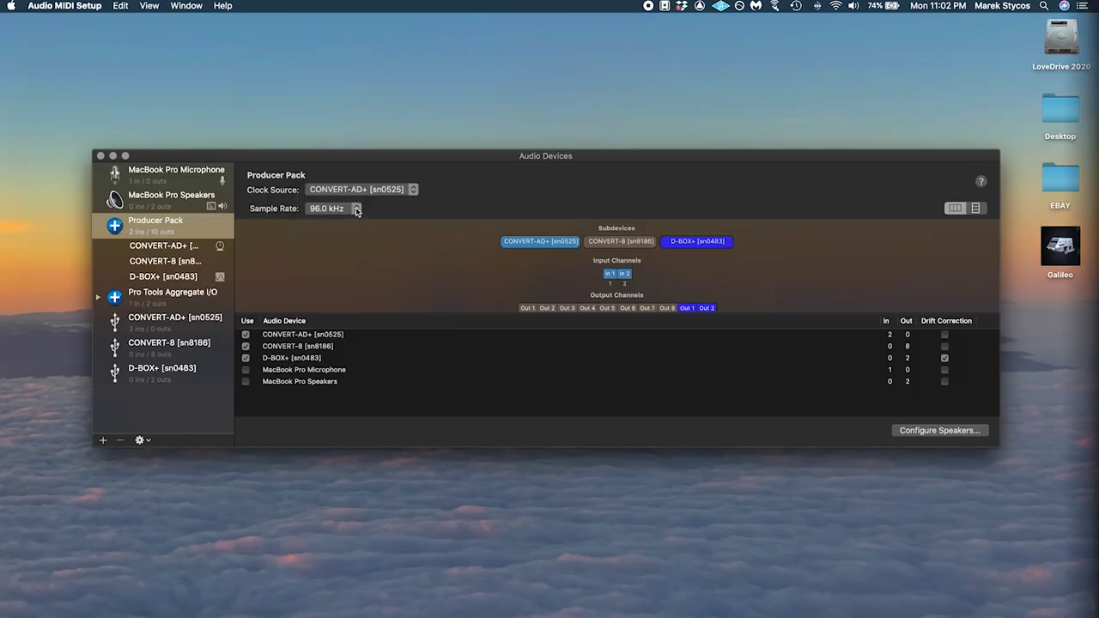
pyautogui.click(356, 208)
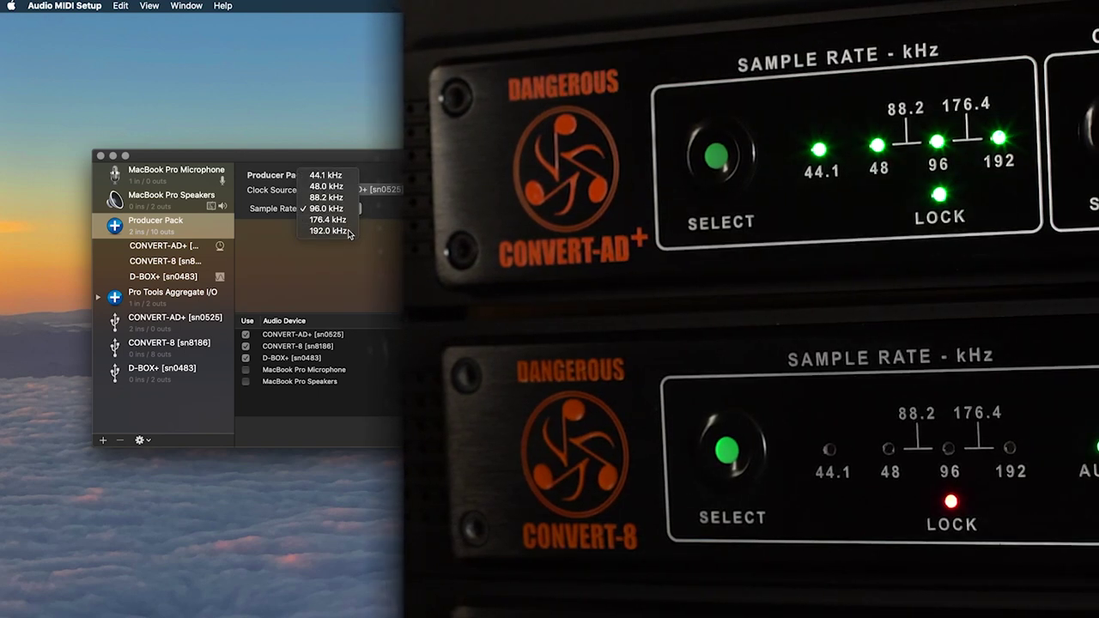
pyautogui.click(350, 231)
pyautogui.click(355, 210)
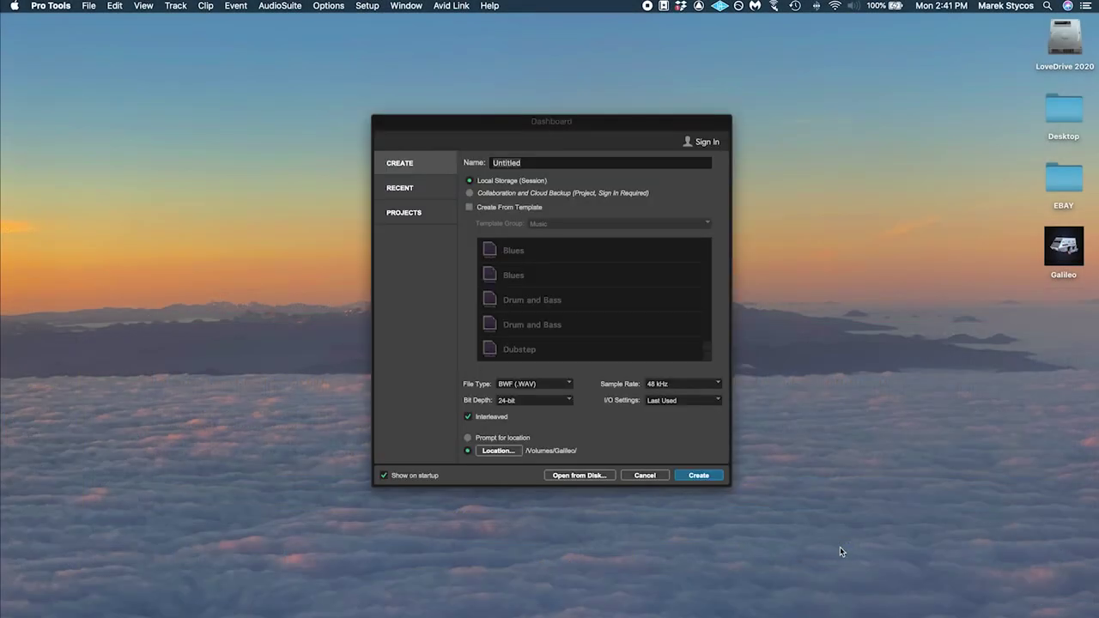
# Create a new Pro Tools session named 'Producer Pack'
pyautogui.click(515, 163)
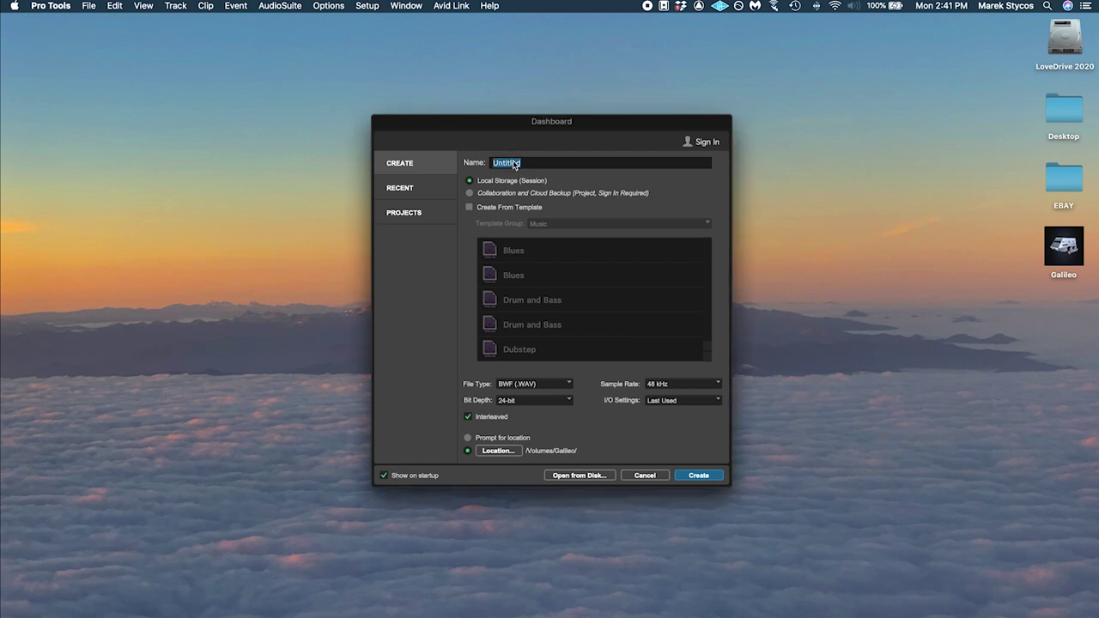
pyautogui.write('Producer Pack')
pyautogui.press('Return')
# Set the playback engine to the Producer Pack aggregate, letting the session save and reopen
pyautogui.click(368, 5)
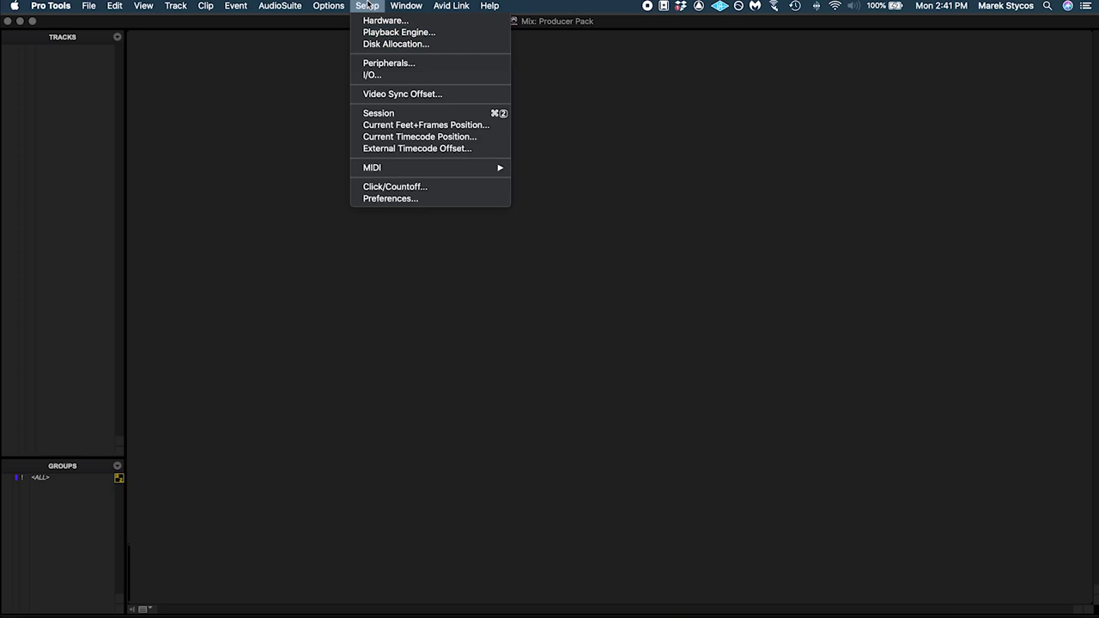
pyautogui.click(373, 32)
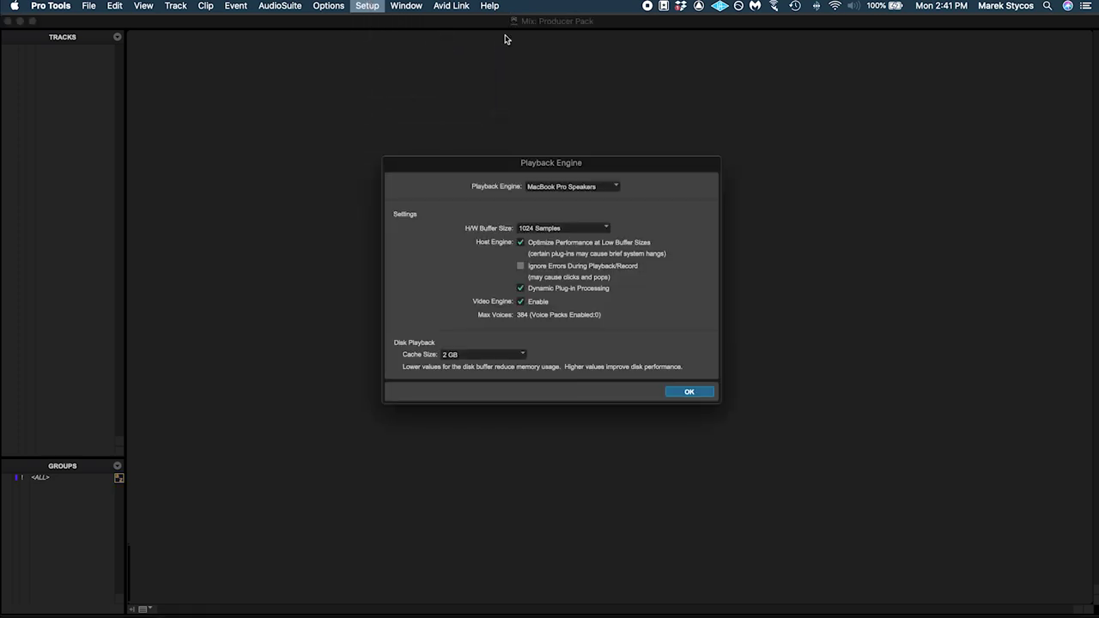
pyautogui.click(572, 186)
pyautogui.click(574, 197)
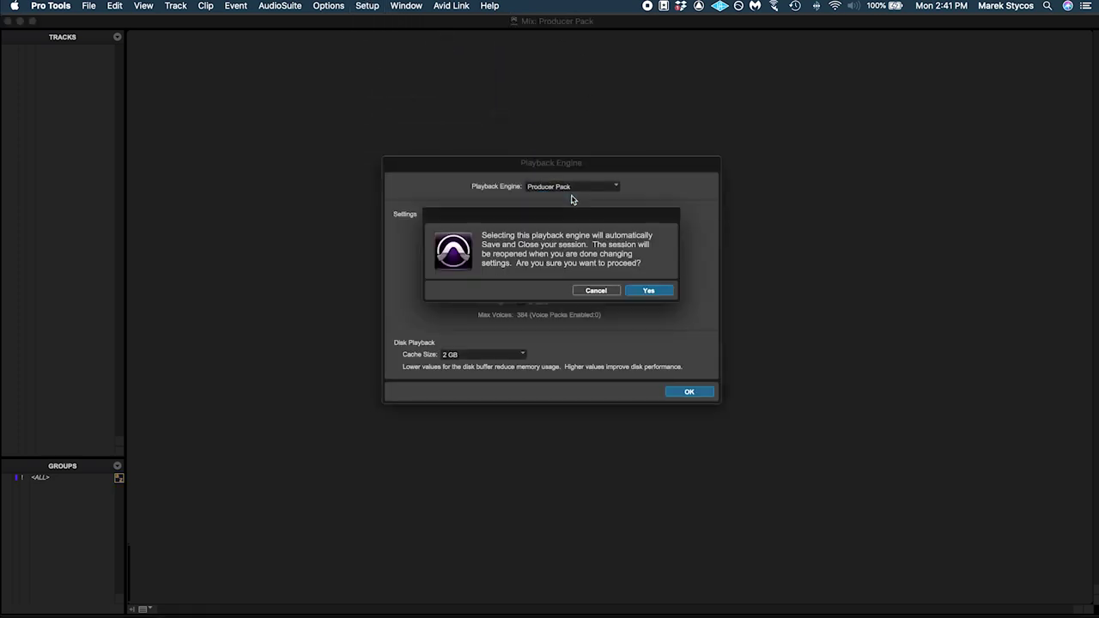
pyautogui.click(650, 291)
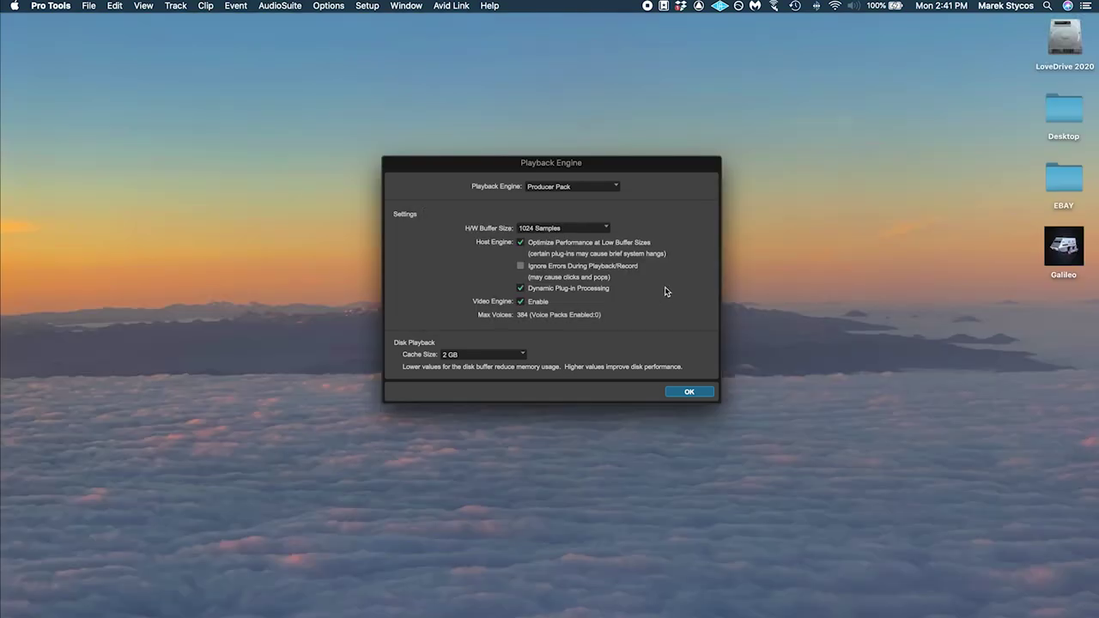
pyautogui.click(688, 393)
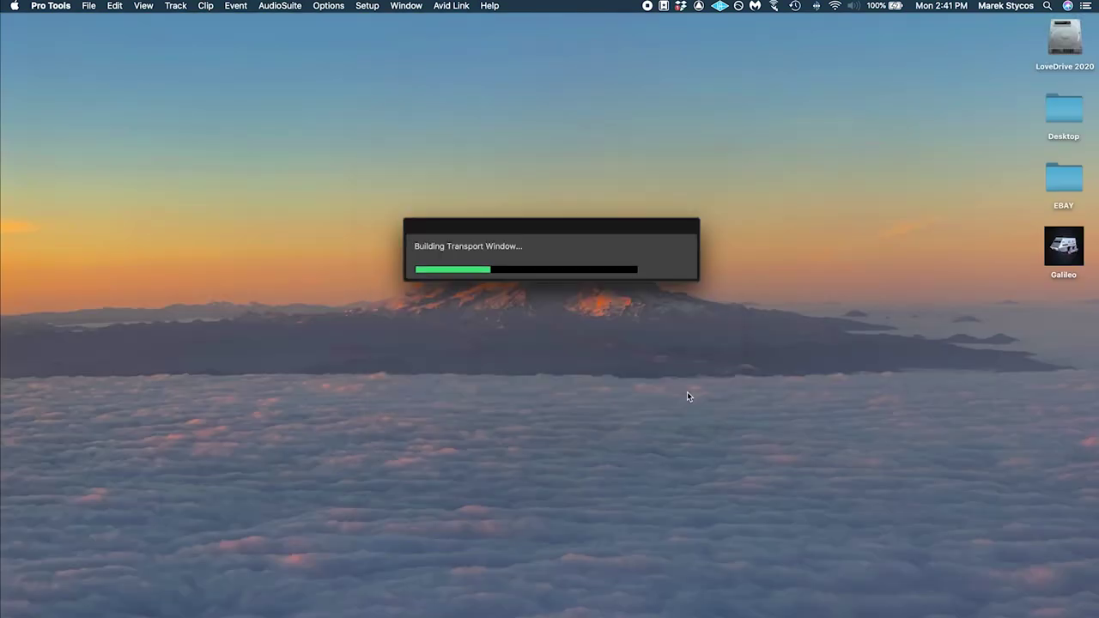
pyautogui.click(358, 5)
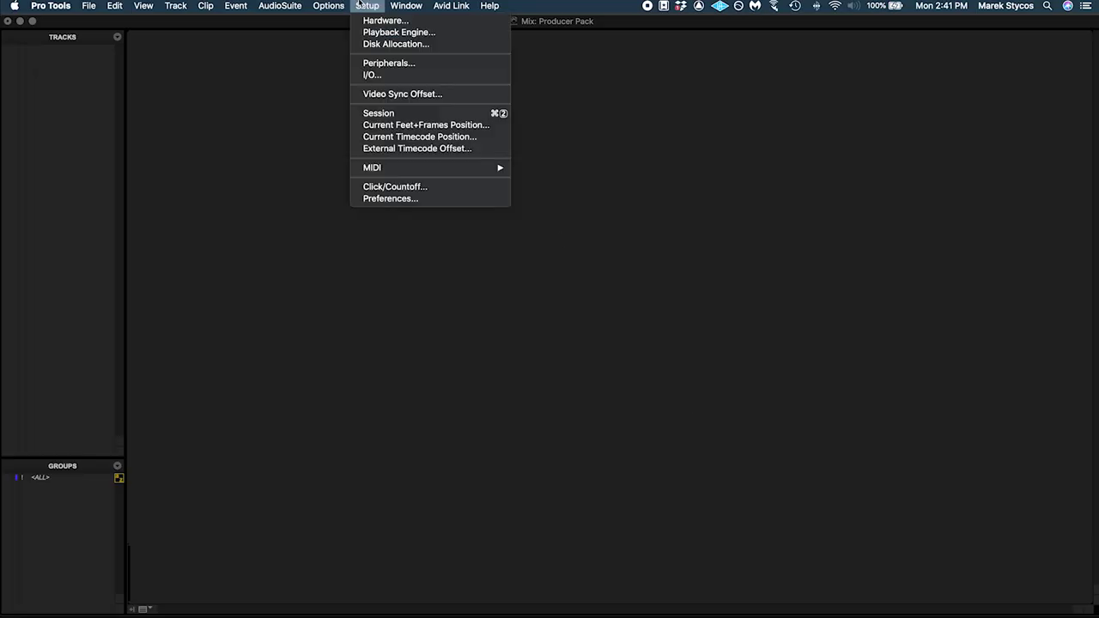
# In I/O Setup, delete all existing bus paths
pyautogui.click(382, 77)
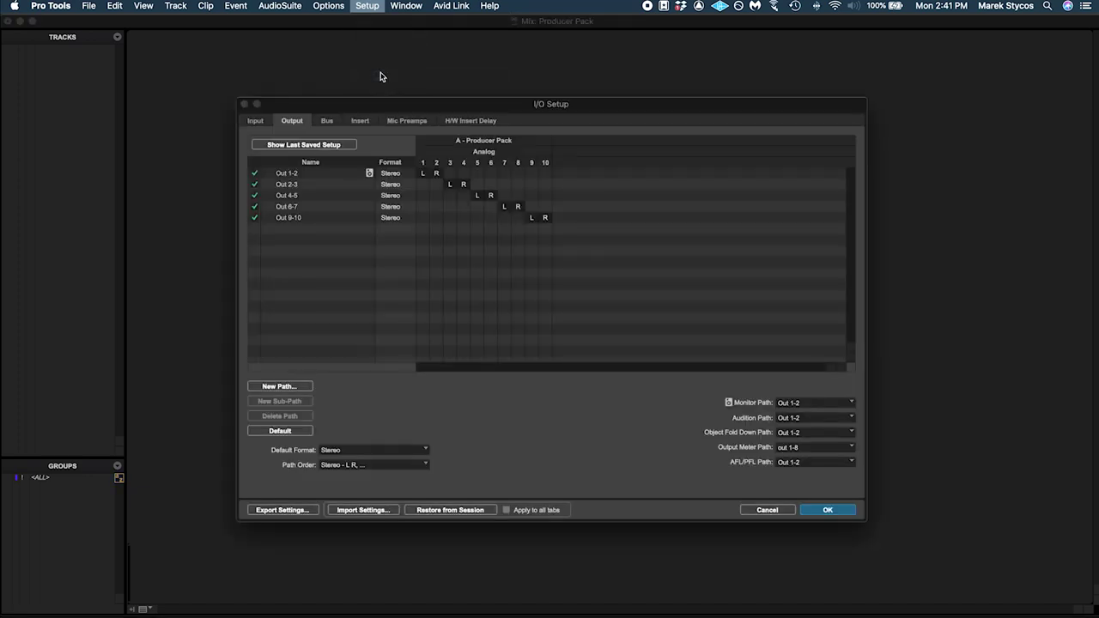
pyautogui.click(327, 121)
pyautogui.click(284, 209)
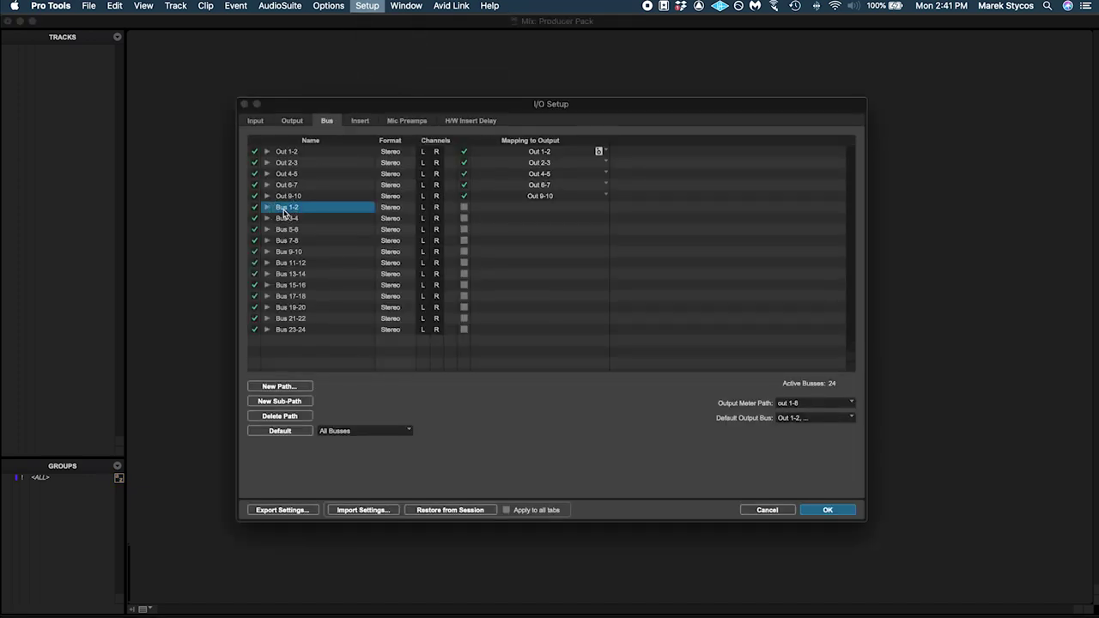
pyautogui.press('super+a')
pyautogui.click(390, 431)
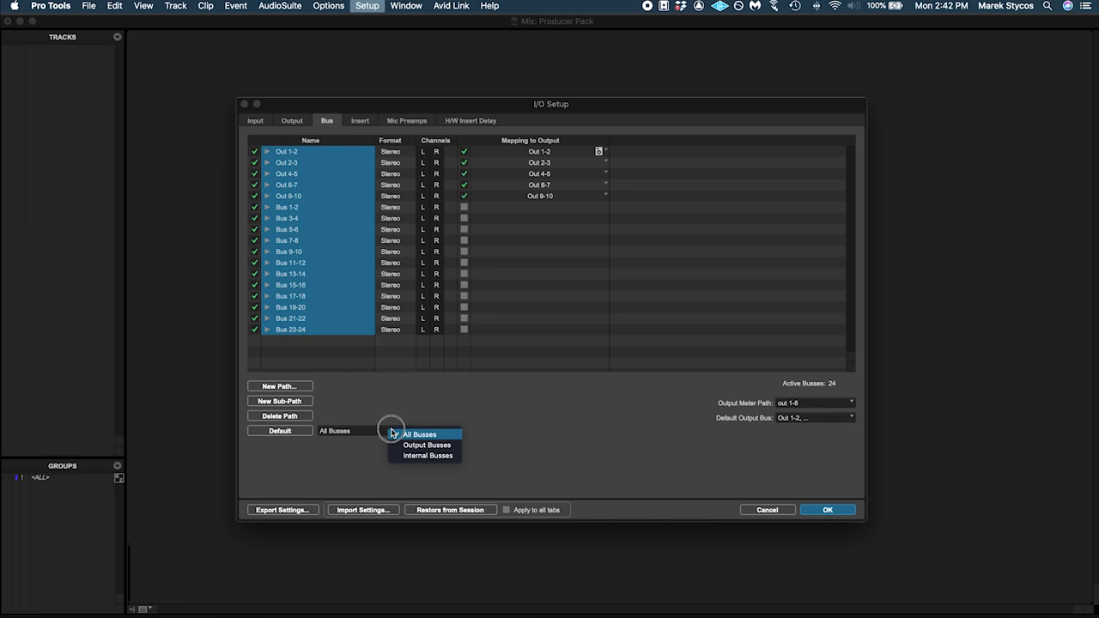
pyautogui.click(400, 432)
pyautogui.click(299, 431)
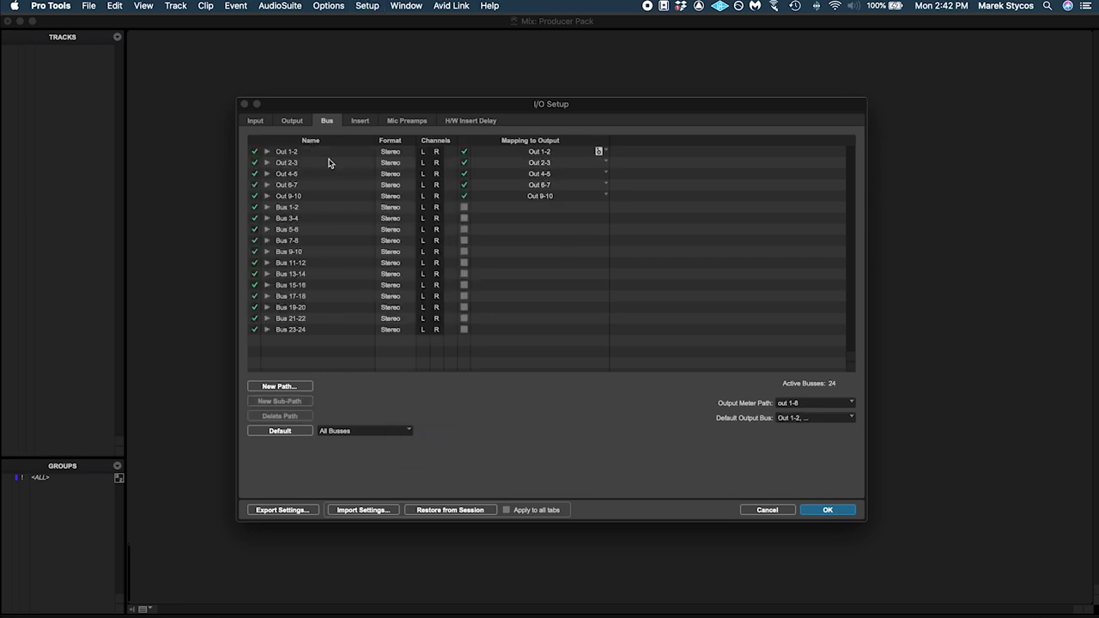
# Rename the In 1-2 input path to 'AD+ 1-2'
pyautogui.click(257, 121)
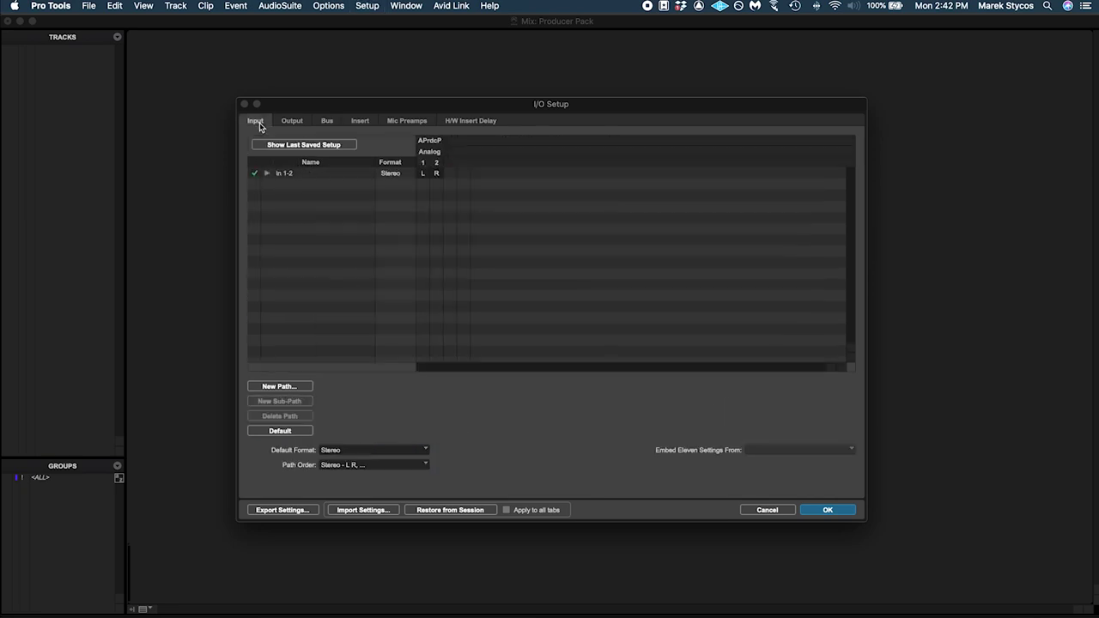
pyautogui.doubleClick(292, 173)
pyautogui.write('AD')
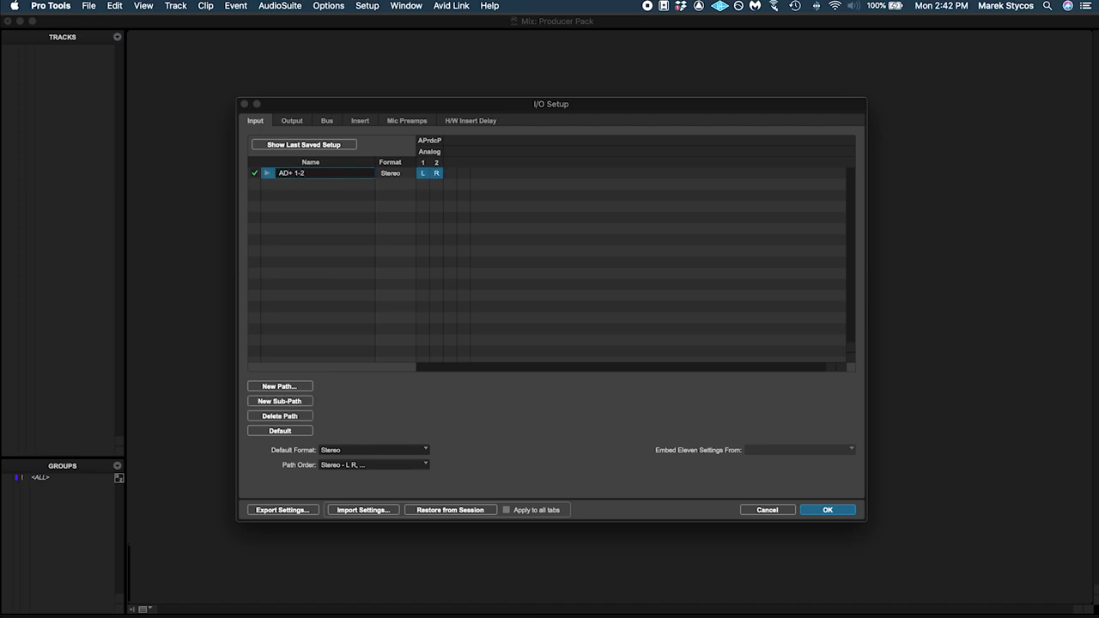
pyautogui.write('+ 1-2')
pyautogui.click(292, 120)
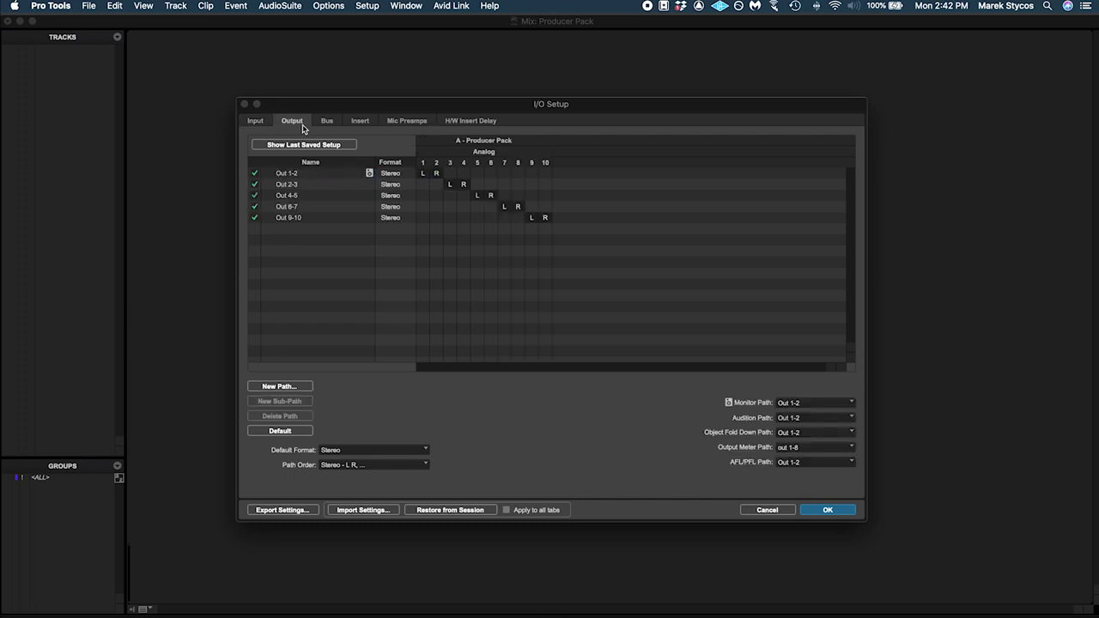
# Rename the output paths C8 1-2, C8 3-4, C8 5-6, C8 7-8, and start naming the fifth
pyautogui.doubleClick(297, 177)
pyautogui.write('C')
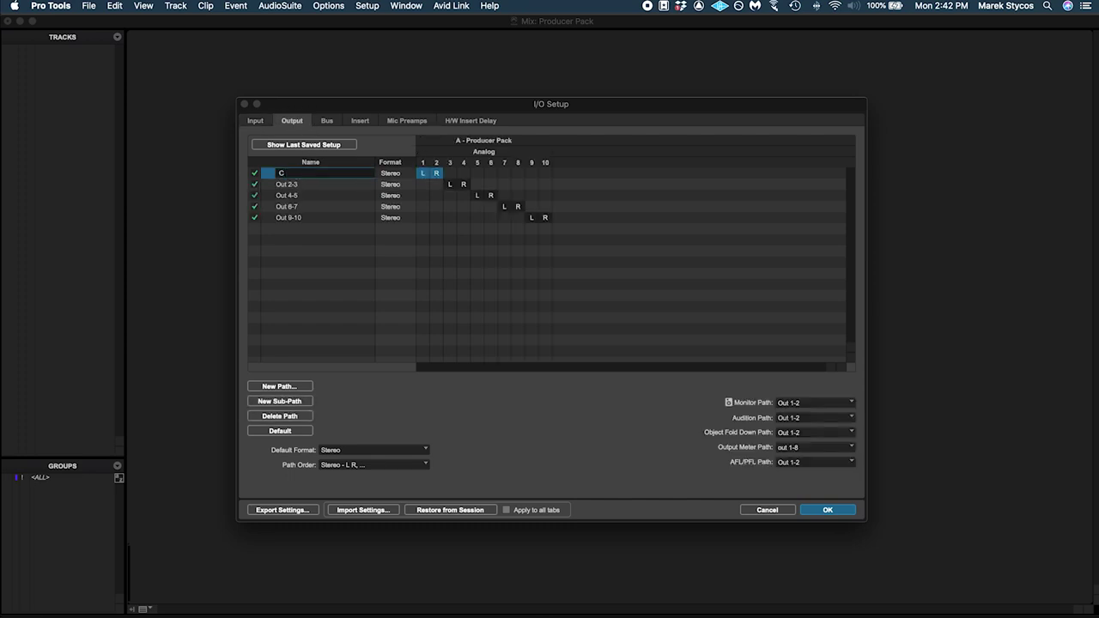
pyautogui.write('8 1-2')
pyautogui.press('Tab')
pyautogui.write('C')
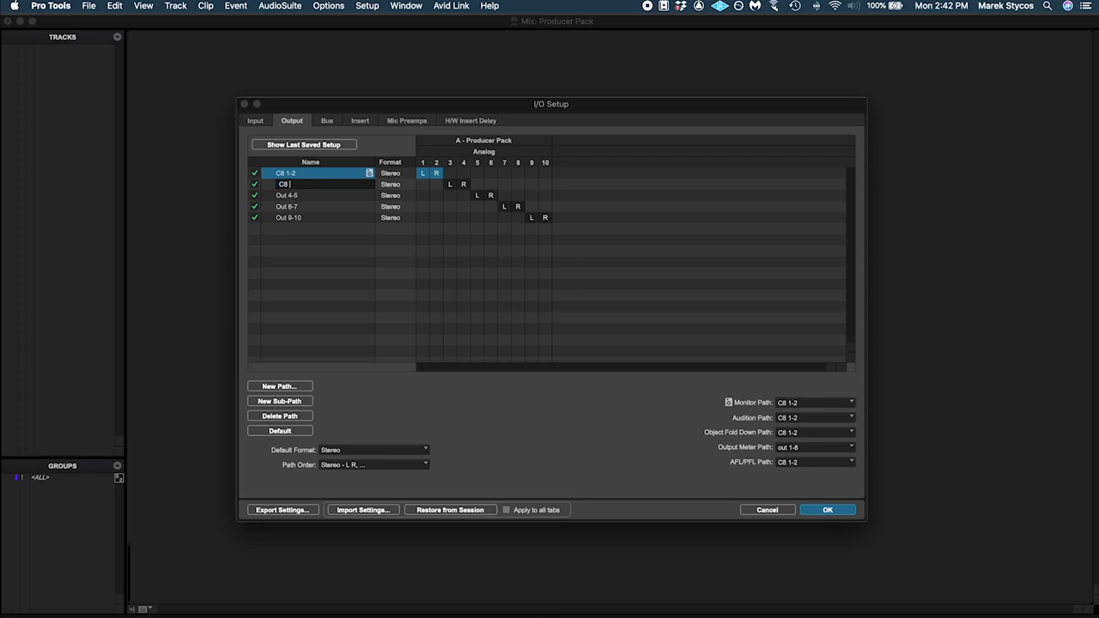
pyautogui.write('8 3-4')
pyautogui.press('Tab')
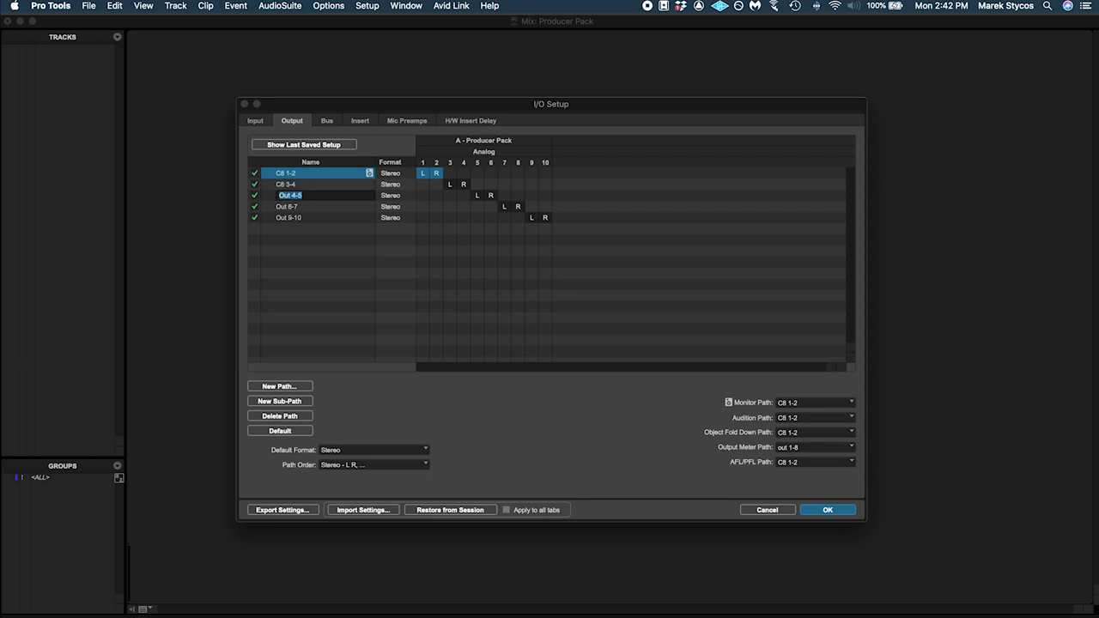
pyautogui.write('C8 5-6')
pyautogui.press('Tab')
pyautogui.write('C')
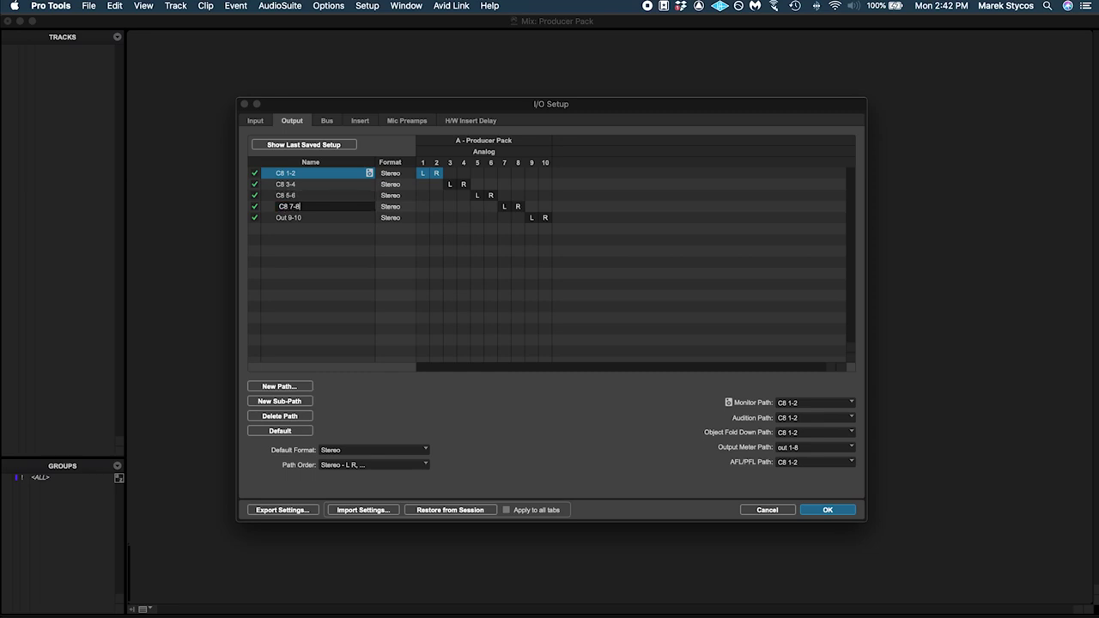
pyautogui.write('8 7-8')
pyautogui.press('Tab')
pyautogui.write('C')
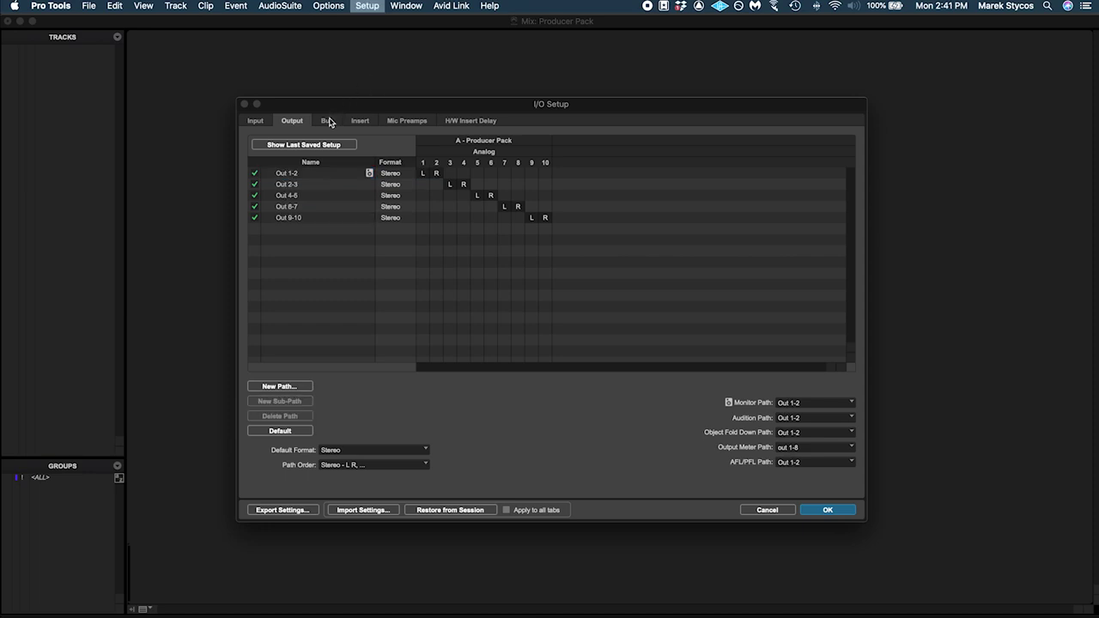
# Delete all bus paths and regenerate defaults matching the C8 1-2 to C8 7-8 and D-BOX+ USB outputs
pyautogui.click(327, 121)
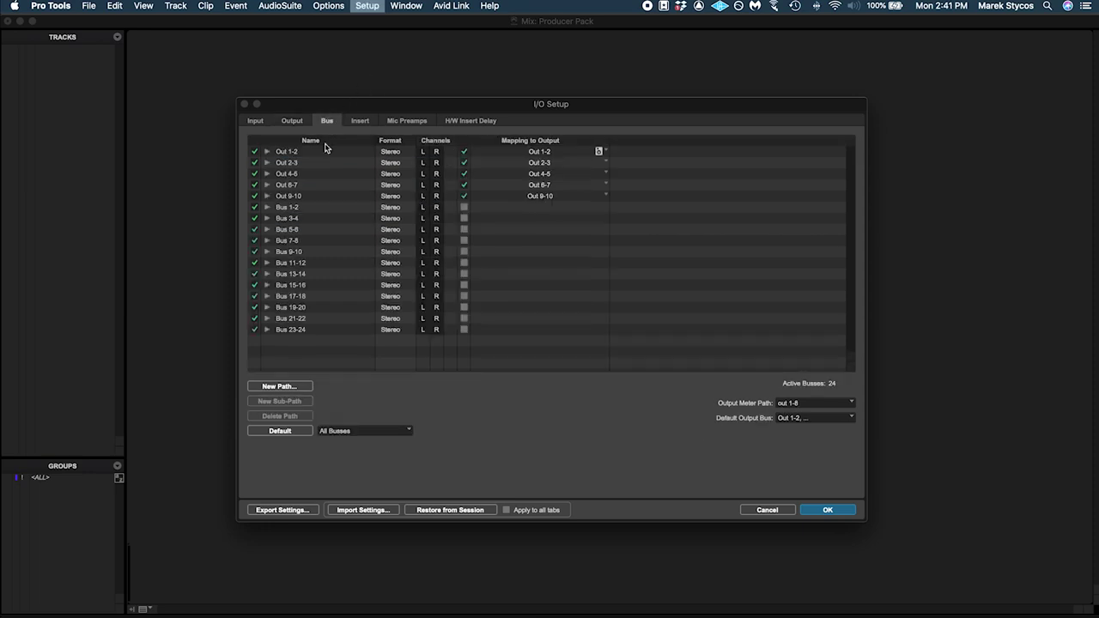
pyautogui.click(286, 209)
pyautogui.press('super+a')
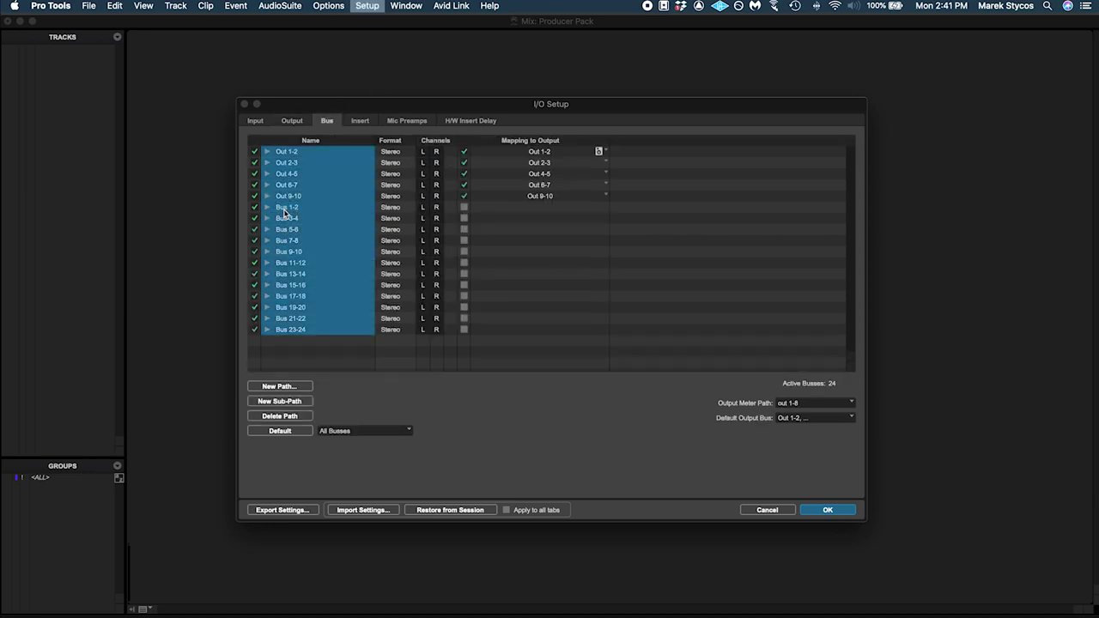
pyautogui.click(388, 430)
pyautogui.click(386, 431)
pyautogui.click(299, 431)
pyautogui.click(299, 431)
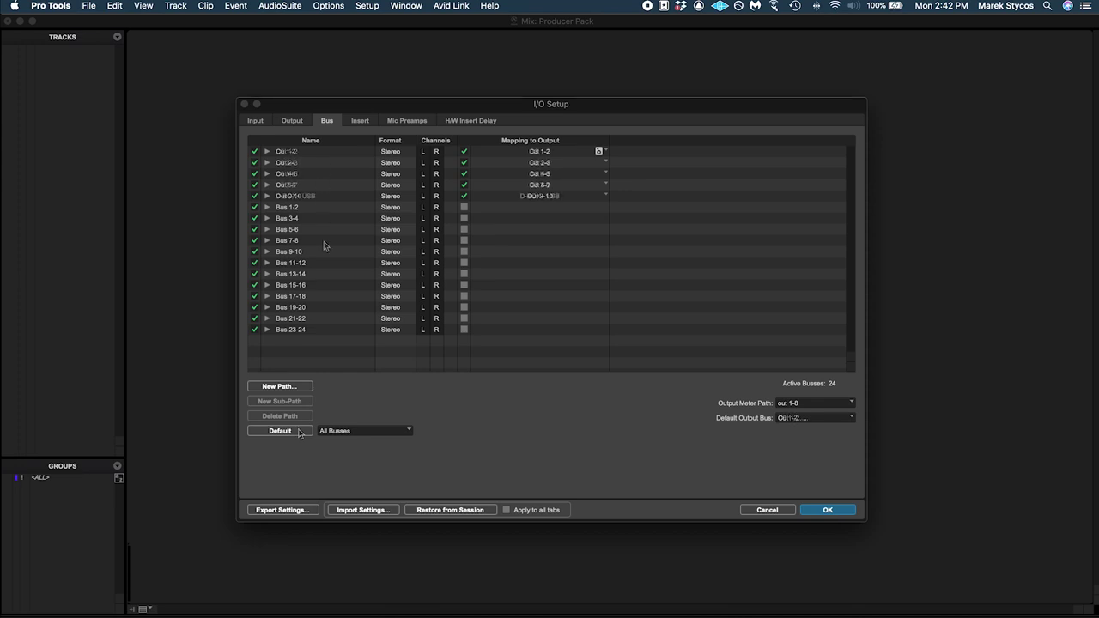
# Export the I/O settings to a file named 'Producer Pack'
pyautogui.click(305, 513)
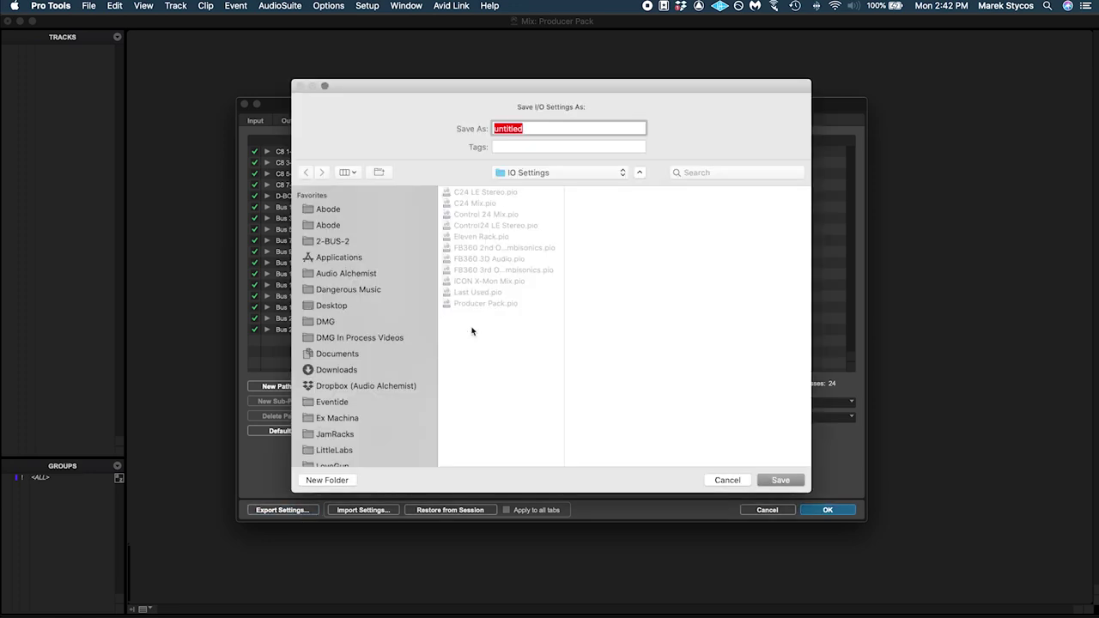
pyautogui.write('Pro')
pyautogui.press('Return')
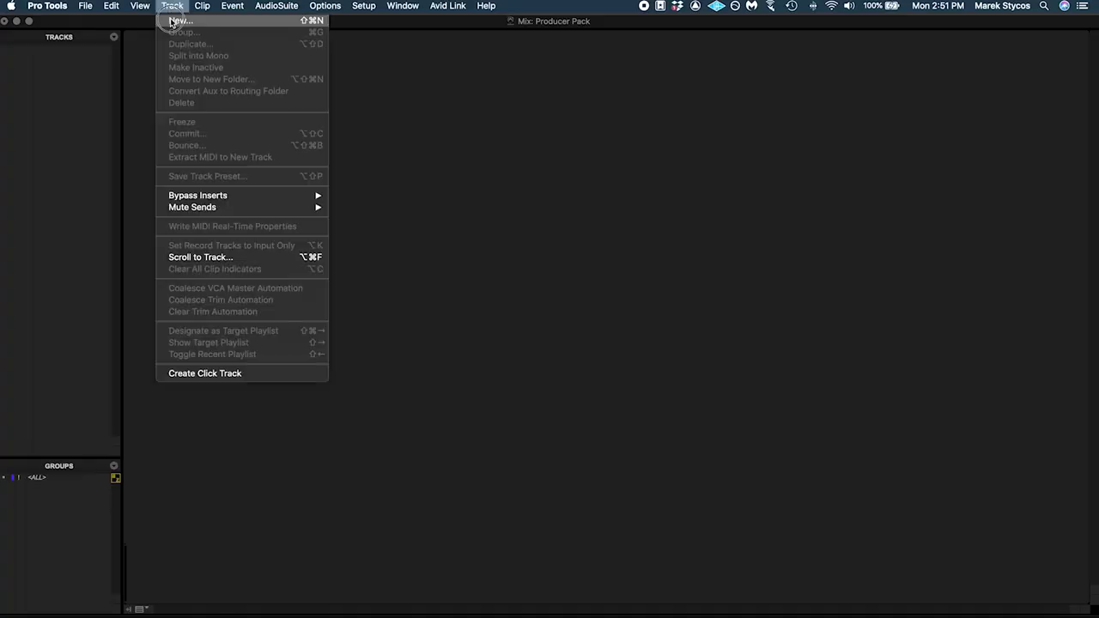
# Add five new stereo Aux Input tracks
pyautogui.click(174, 23)
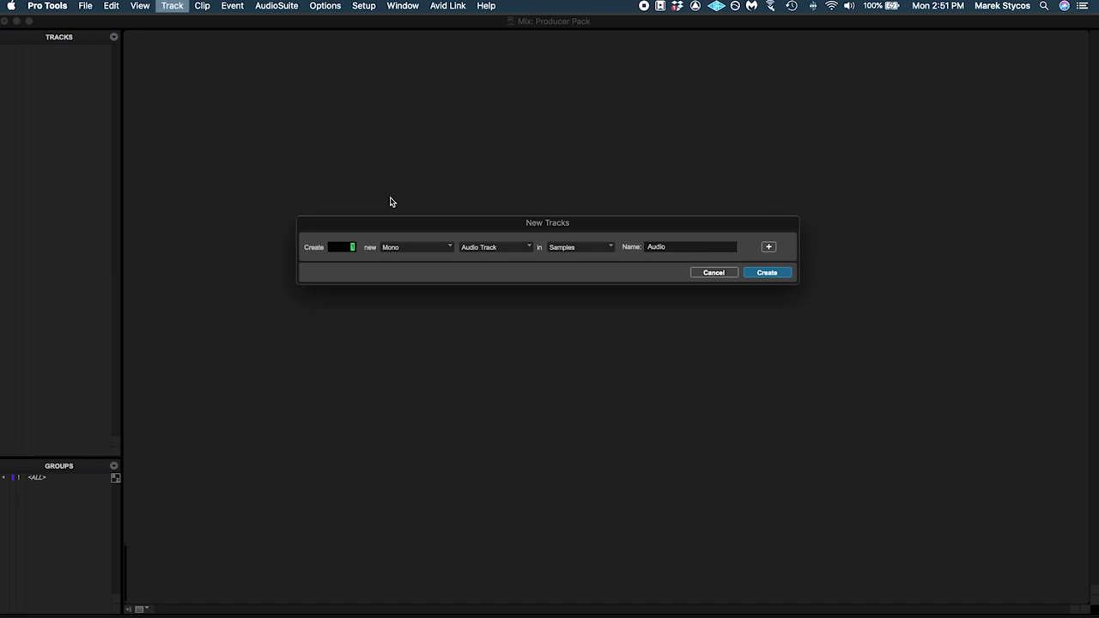
pyautogui.click(425, 247)
pyautogui.click(439, 257)
pyautogui.click(496, 247)
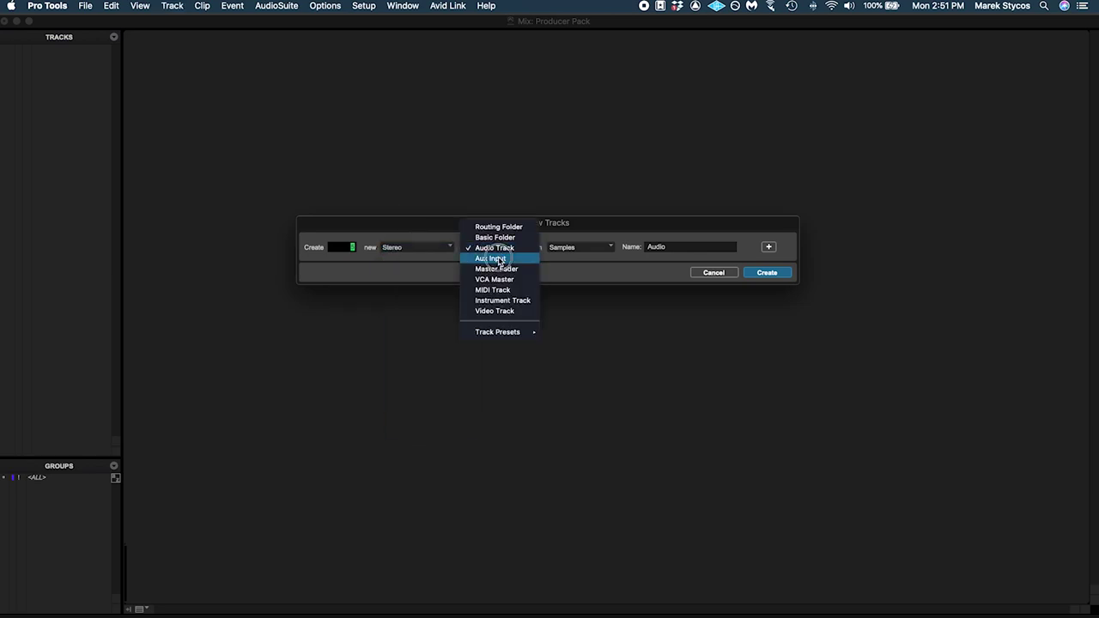
pyautogui.click(499, 257)
pyautogui.press('Return')
# Add one new stereo Audio Track
pyautogui.click(172, 5)
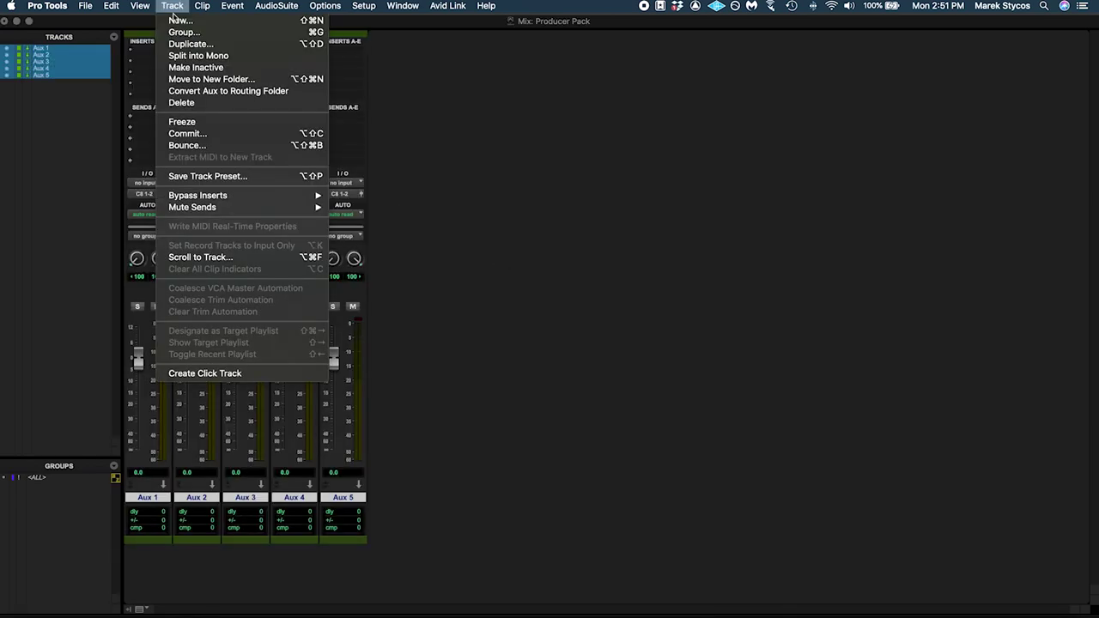
pyautogui.click(174, 23)
pyautogui.click(399, 248)
pyautogui.click(395, 258)
pyautogui.click(501, 249)
pyautogui.click(501, 249)
pyautogui.click(760, 275)
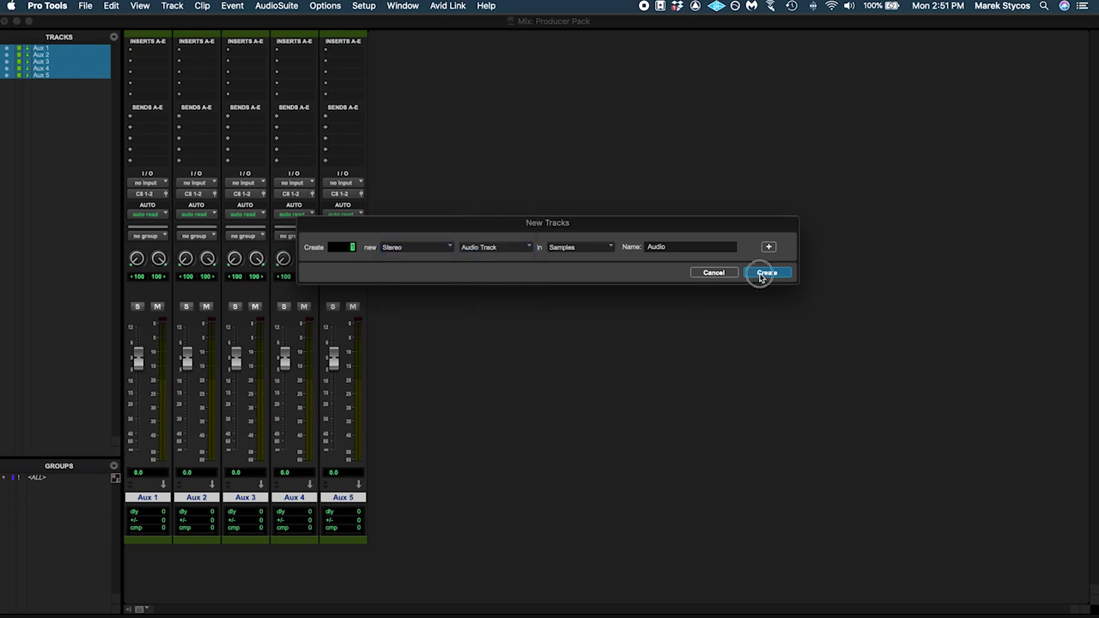
# Rename the aux tracks Aux 1–4 to 1-2, 3-4, 5-6 and 7-8
pyautogui.doubleClick(145, 499)
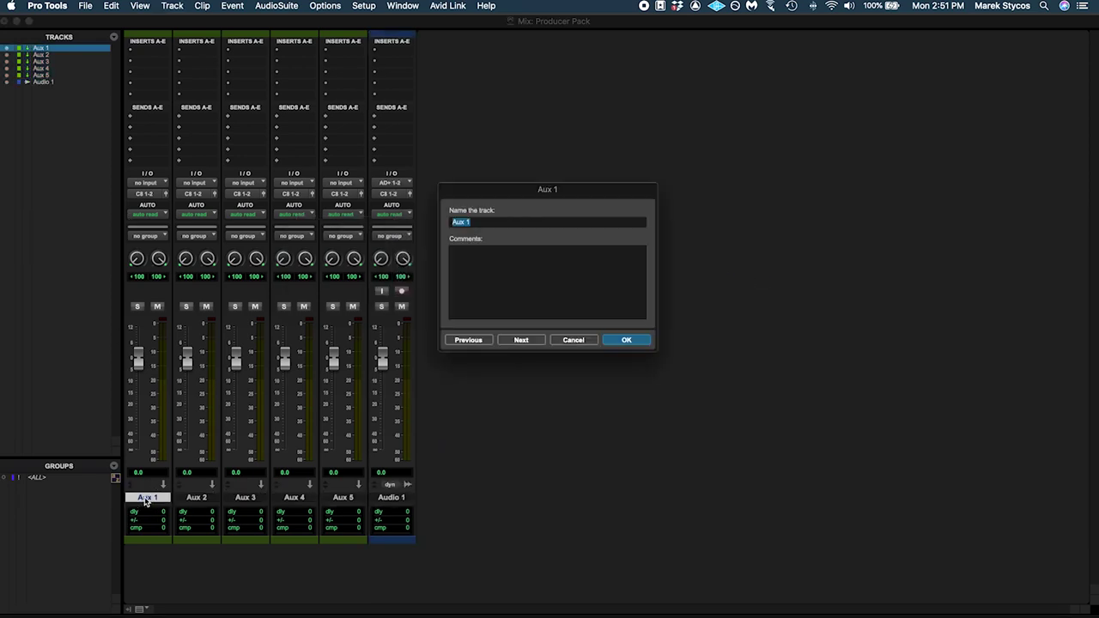
pyautogui.write('1-2')
pyautogui.click(521, 340)
pyautogui.write('3-4')
pyautogui.click(521, 340)
pyautogui.write('5-6')
pyautogui.click(521, 340)
pyautogui.write('7')
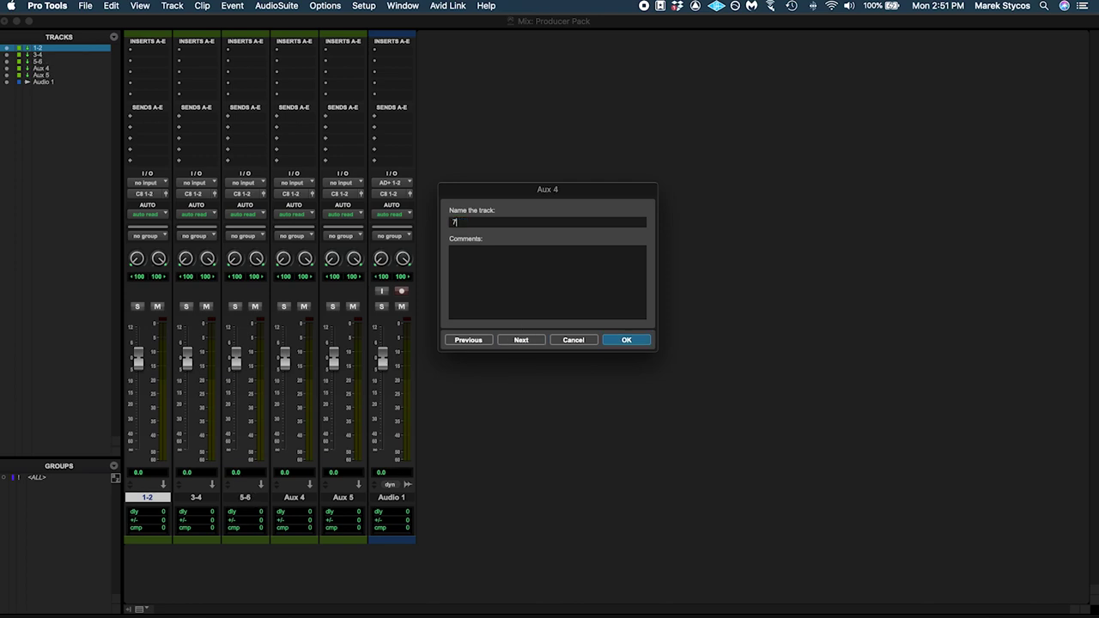
pyautogui.write('-8')
pyautogui.click(521, 340)
# Rename Aux 5 to SUBMIX and Audio 1 to MIXDOWN
pyautogui.write('SUBMIX')
pyautogui.click(521, 340)
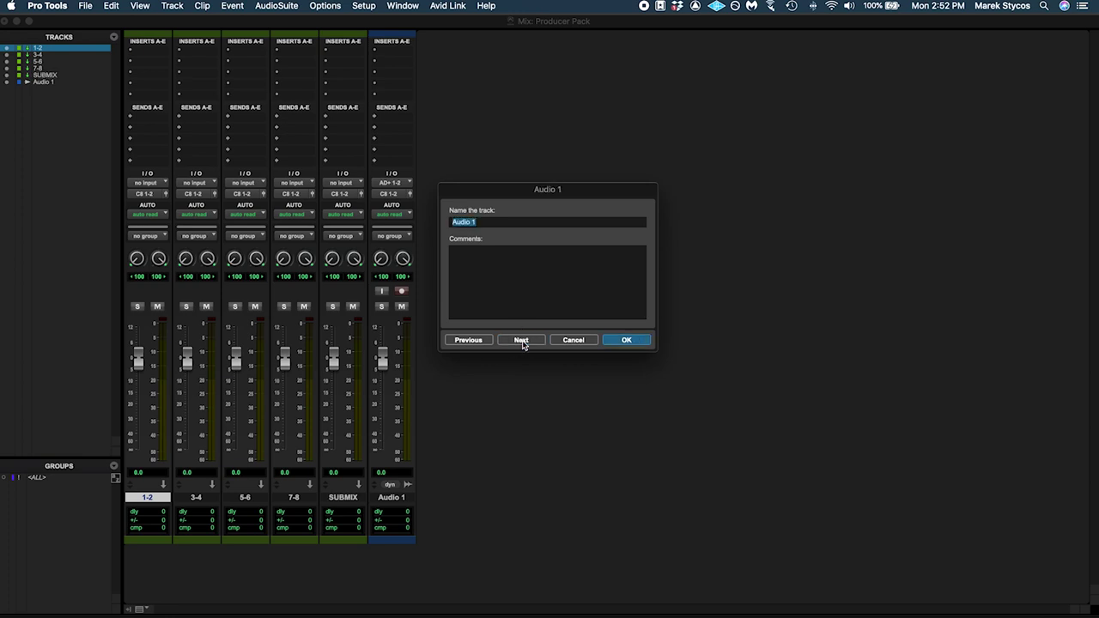
pyautogui.write('MIXDOWN')
pyautogui.press('Return')
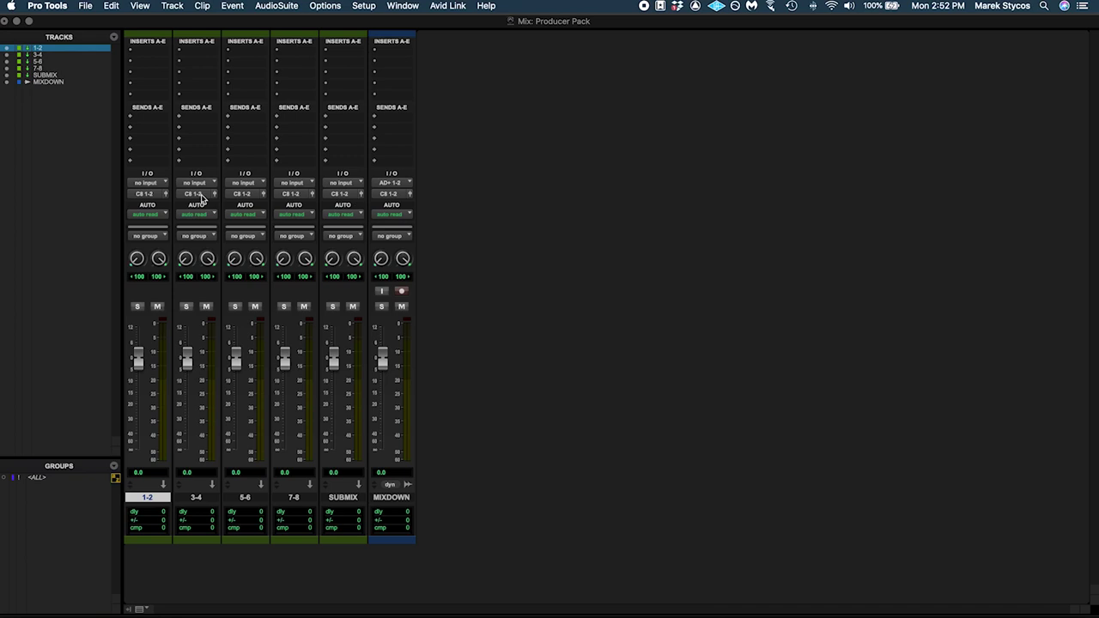
# Feed tracks 1-2, 3-4, 5-6 and 7-8 from Bus 1-2, Bus 3-4, Bus 5-6 and Bus 7-8
pyautogui.click(155, 184)
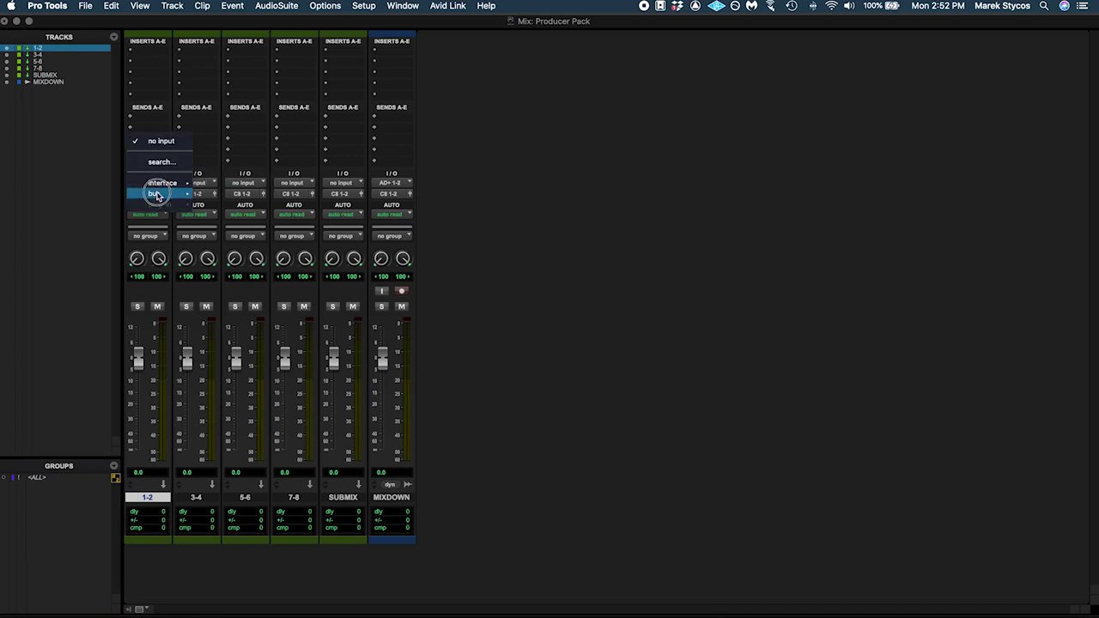
pyautogui.moveTo(155, 192)
pyautogui.click(227, 196)
pyautogui.click(205, 183)
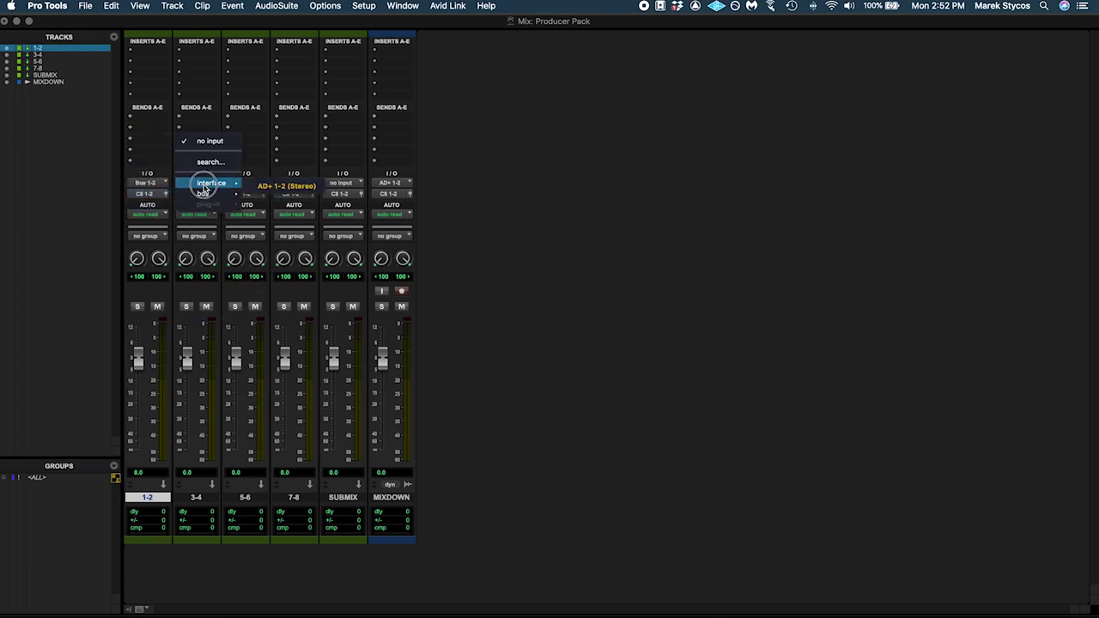
pyautogui.moveTo(208, 194)
pyautogui.click(260, 208)
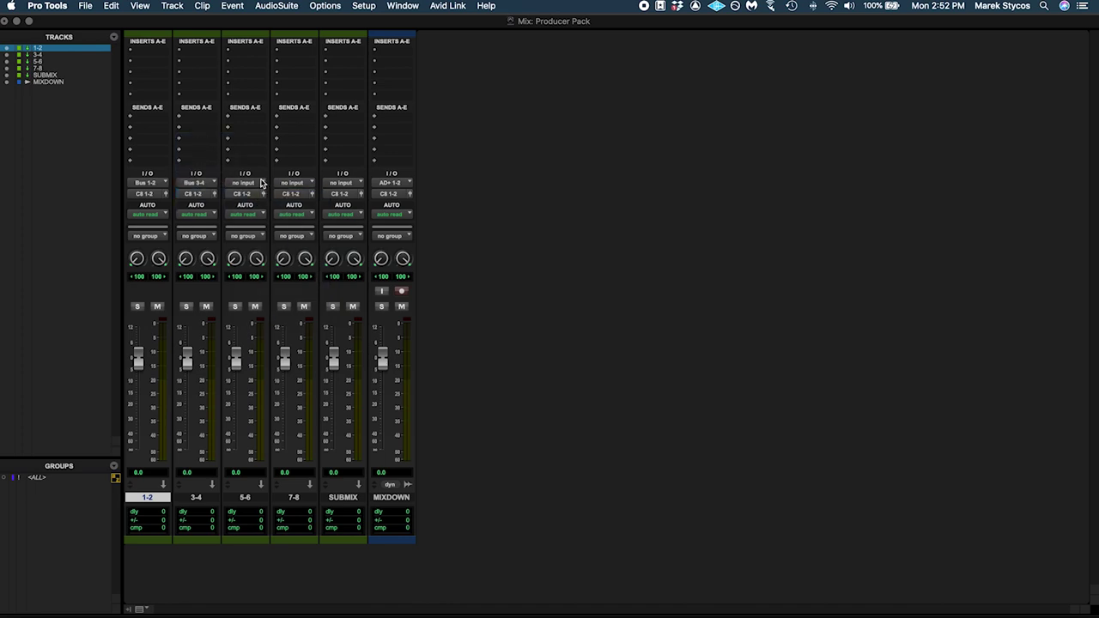
pyautogui.click(247, 183)
pyautogui.moveTo(255, 194)
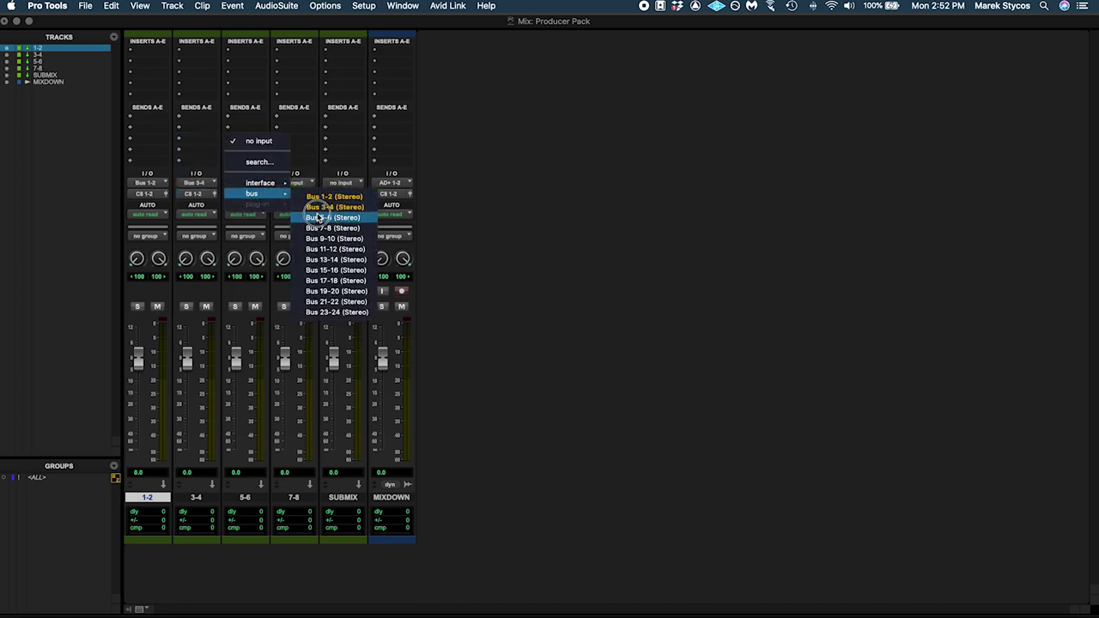
pyautogui.click(324, 217)
pyautogui.click(297, 184)
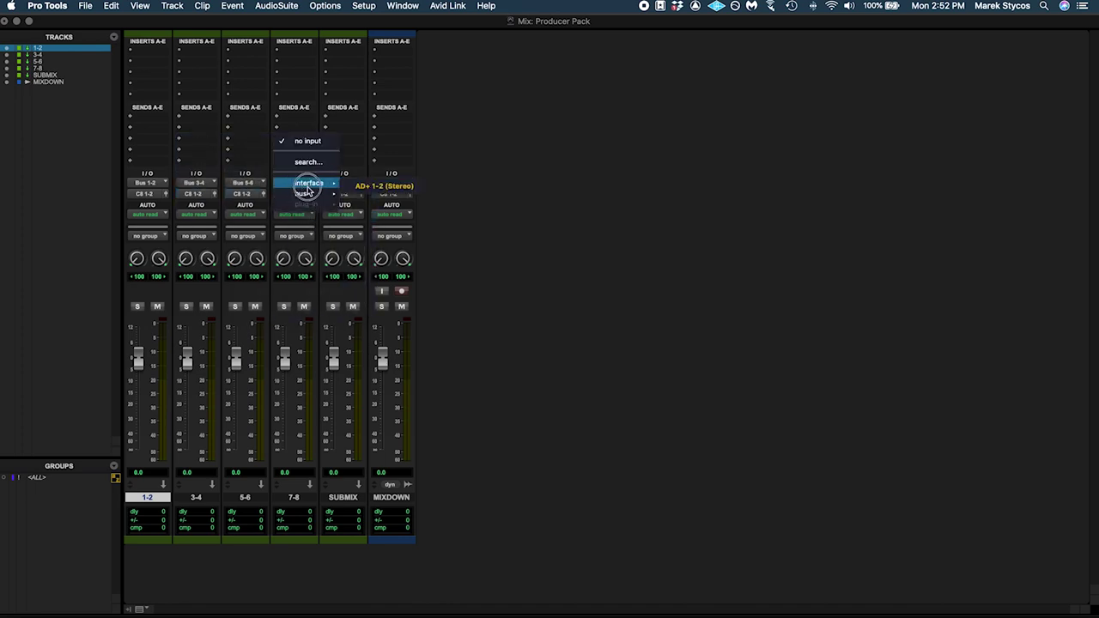
pyautogui.moveTo(301, 194)
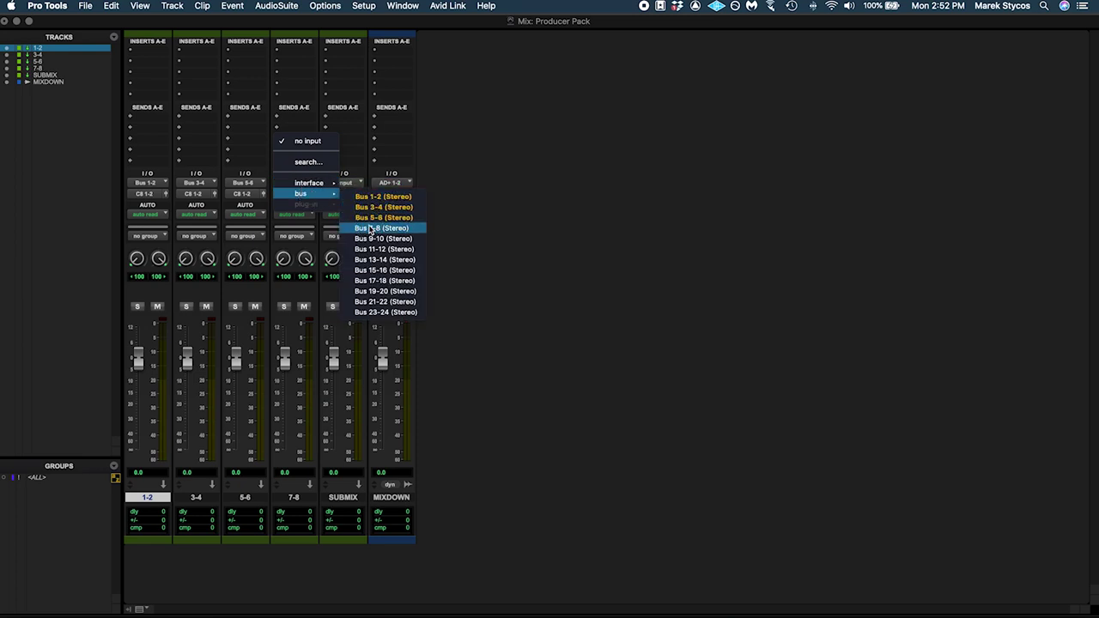
pyautogui.click(371, 227)
# Set the SUBMIX input to AD+ 1-2 and the MIXDOWN input to Bus 23-24
pyautogui.click(361, 183)
pyautogui.moveTo(355, 187)
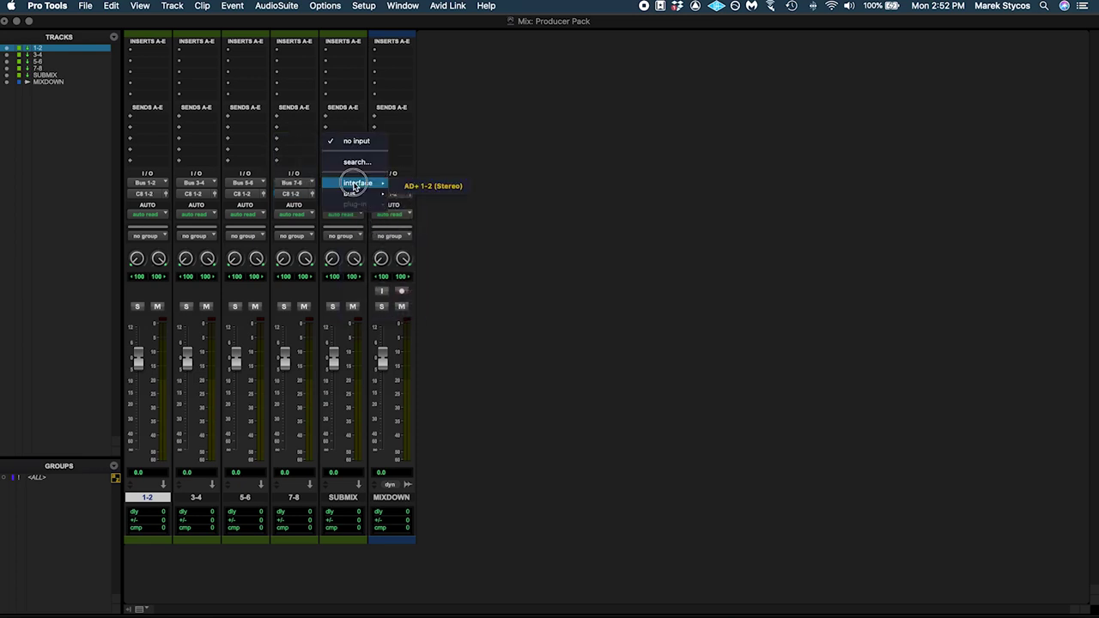
pyautogui.click(402, 186)
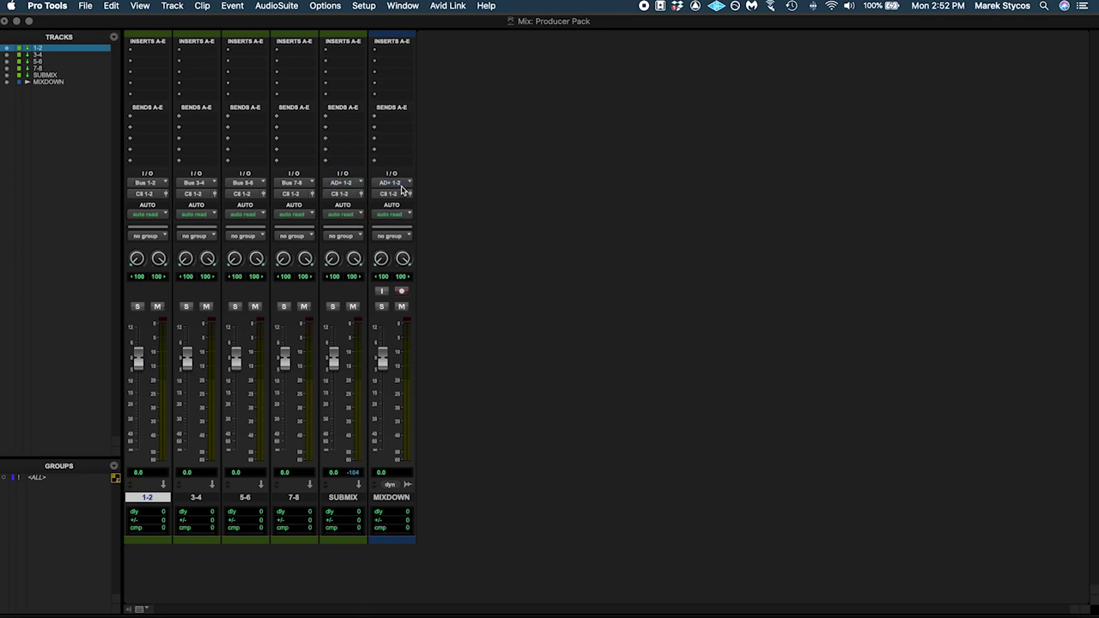
pyautogui.click(399, 183)
pyautogui.moveTo(400, 194)
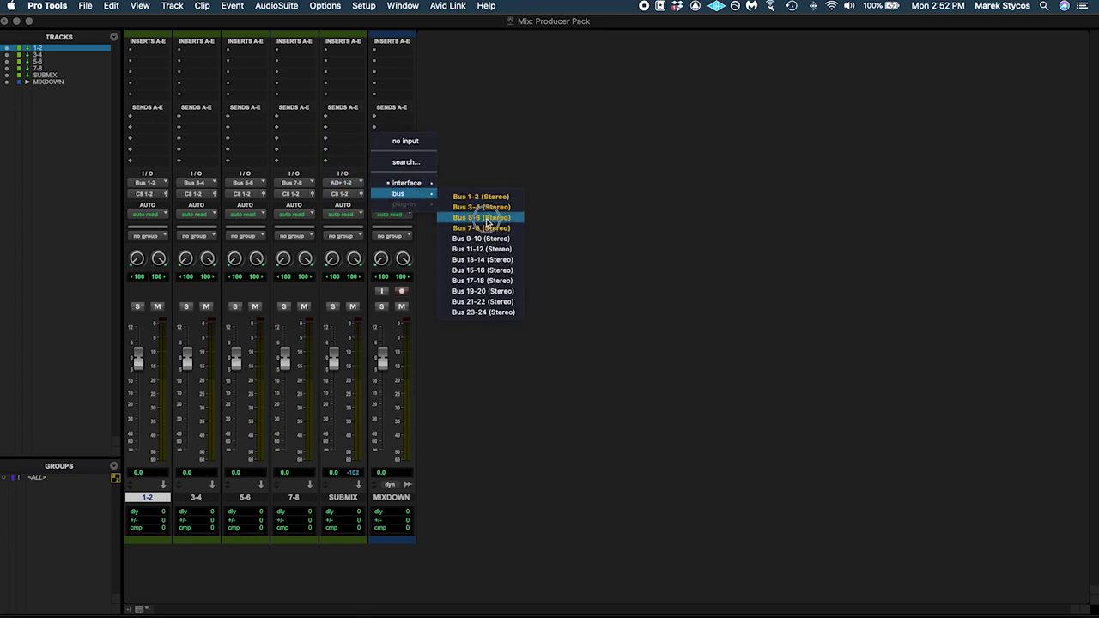
pyautogui.click(483, 311)
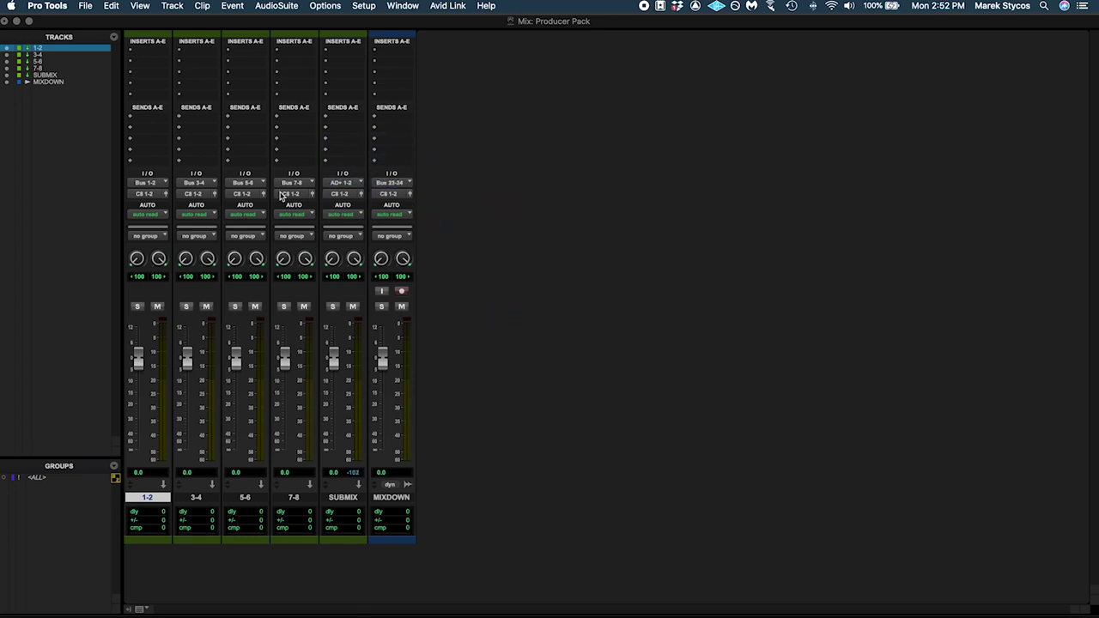
# Route stem tracks 1-2, 3-4, 5-6 and 7-8 to C8 outputs 1-2, 3-4, 5-6 and 7-8
pyautogui.click(159, 194)
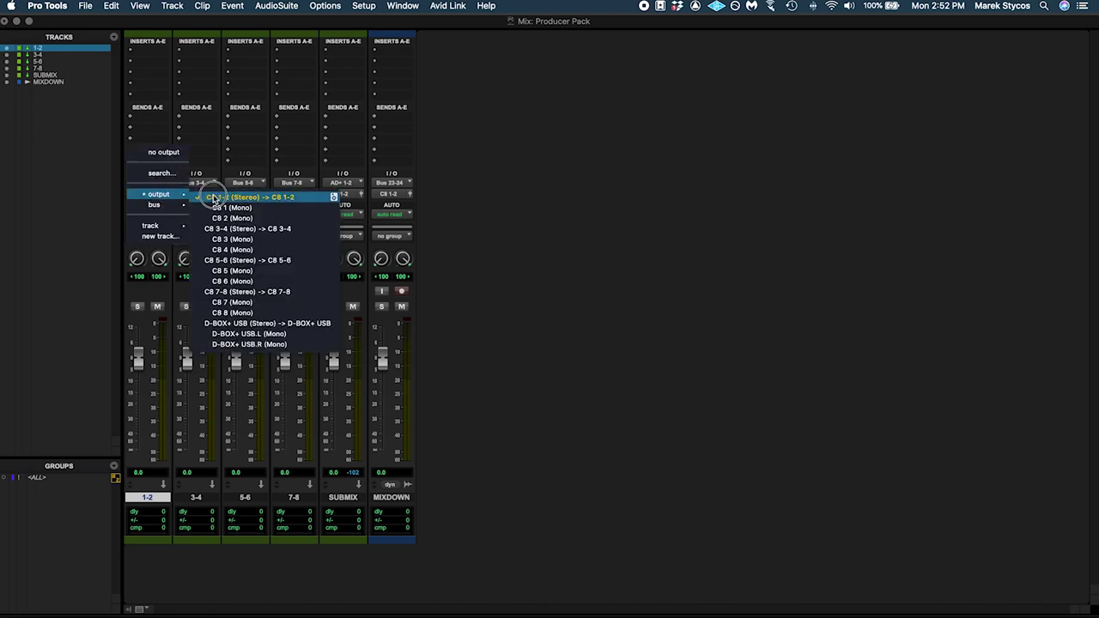
pyautogui.click(225, 199)
pyautogui.click(206, 196)
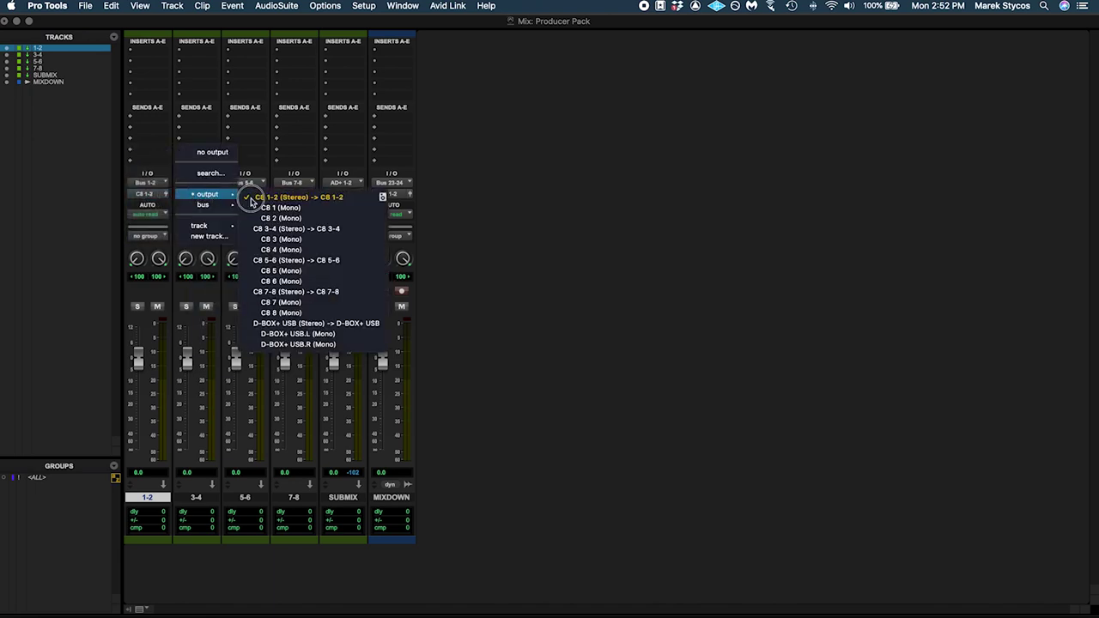
pyautogui.click(279, 229)
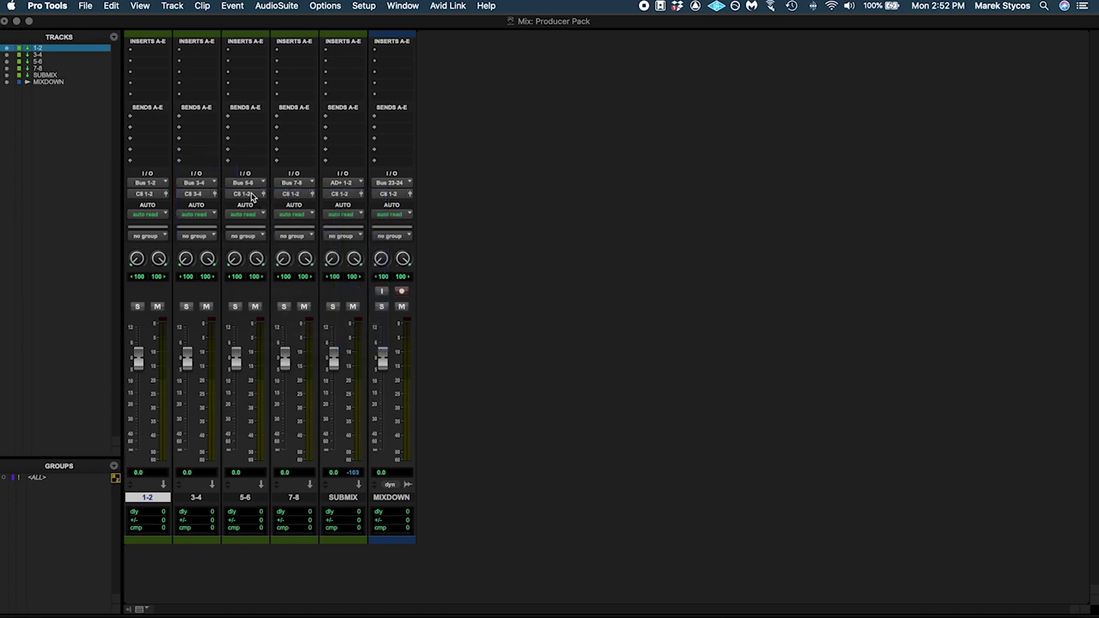
pyautogui.click(249, 195)
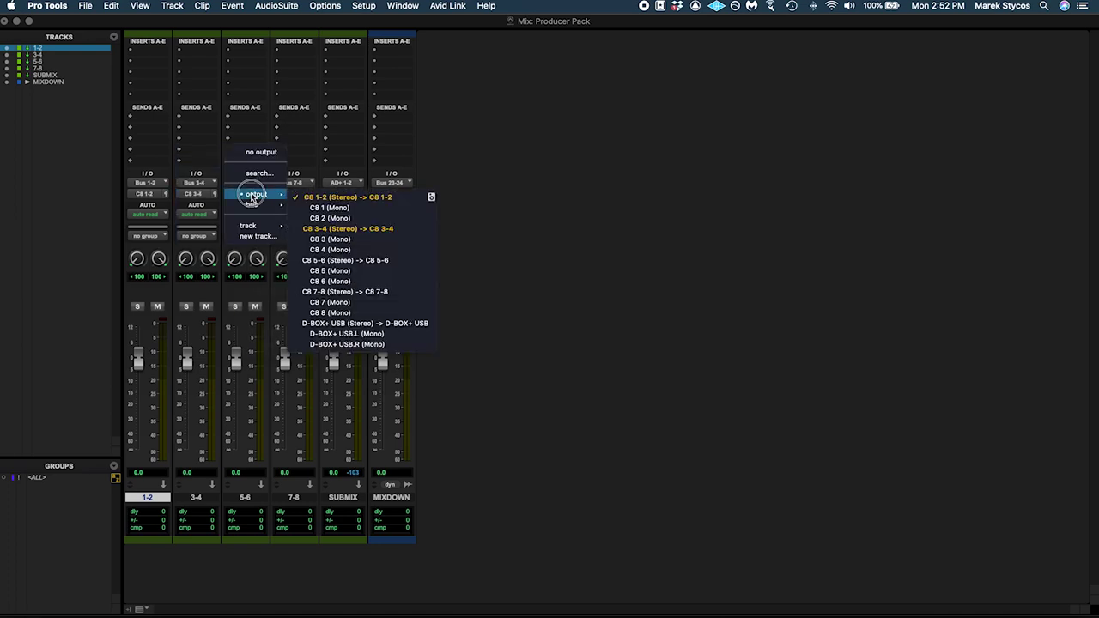
pyautogui.click(329, 260)
pyautogui.click(305, 194)
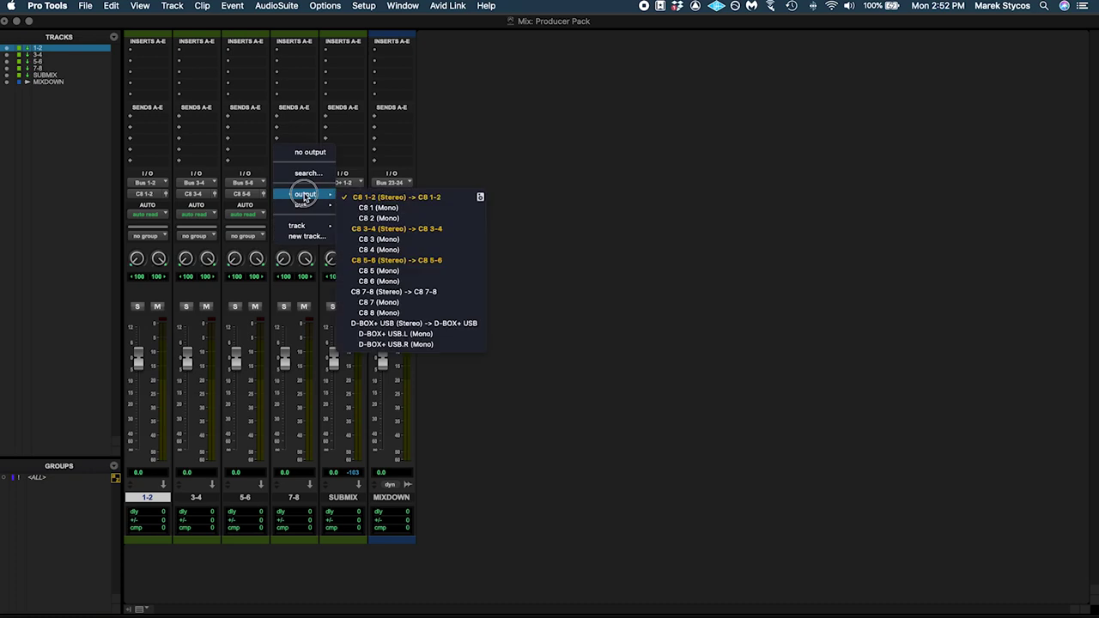
pyautogui.click(376, 292)
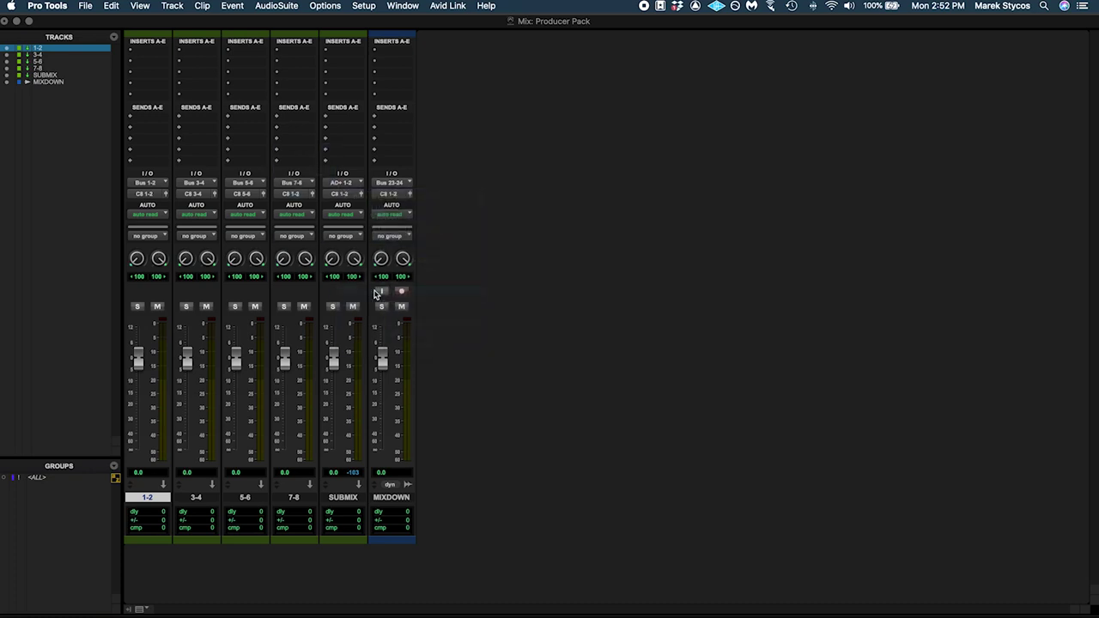
# Route the SUBMIX output to Bus 23-24 and start setting the MIXDOWN track's output
pyautogui.click(346, 194)
pyautogui.moveTo(348, 204)
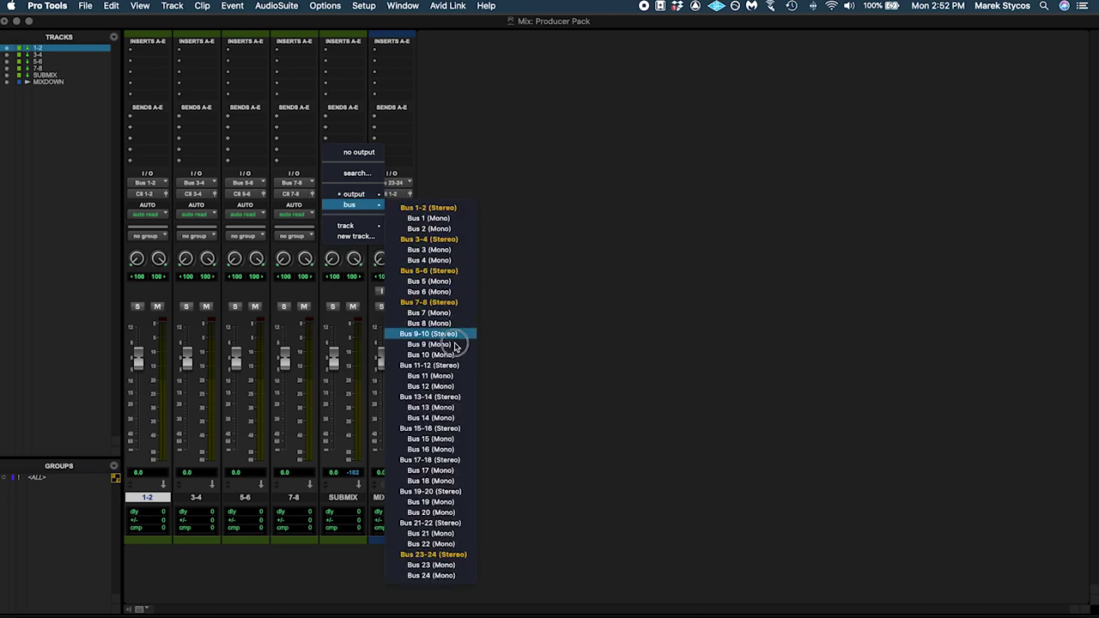
pyautogui.click(445, 555)
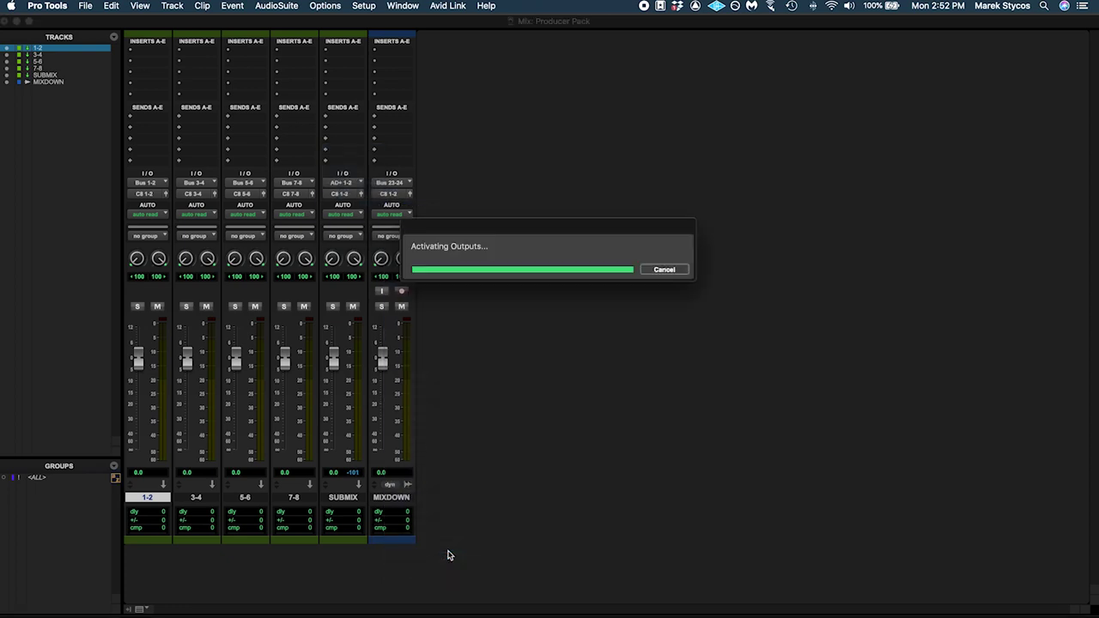
pyautogui.click(398, 194)
pyautogui.moveTo(399, 197)
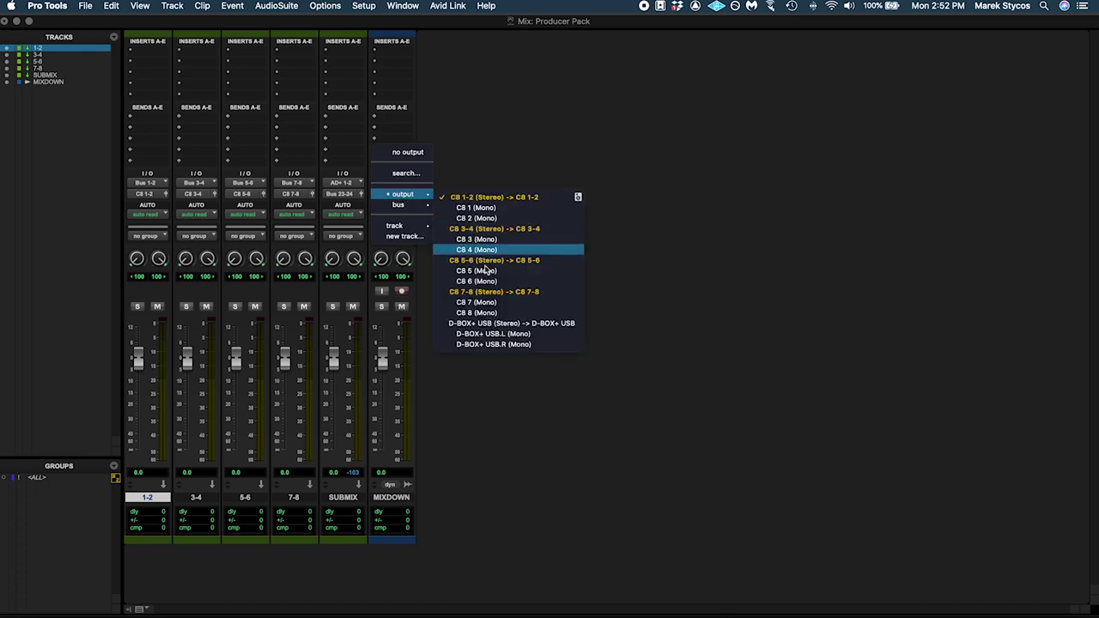
pyautogui.click(485, 324)
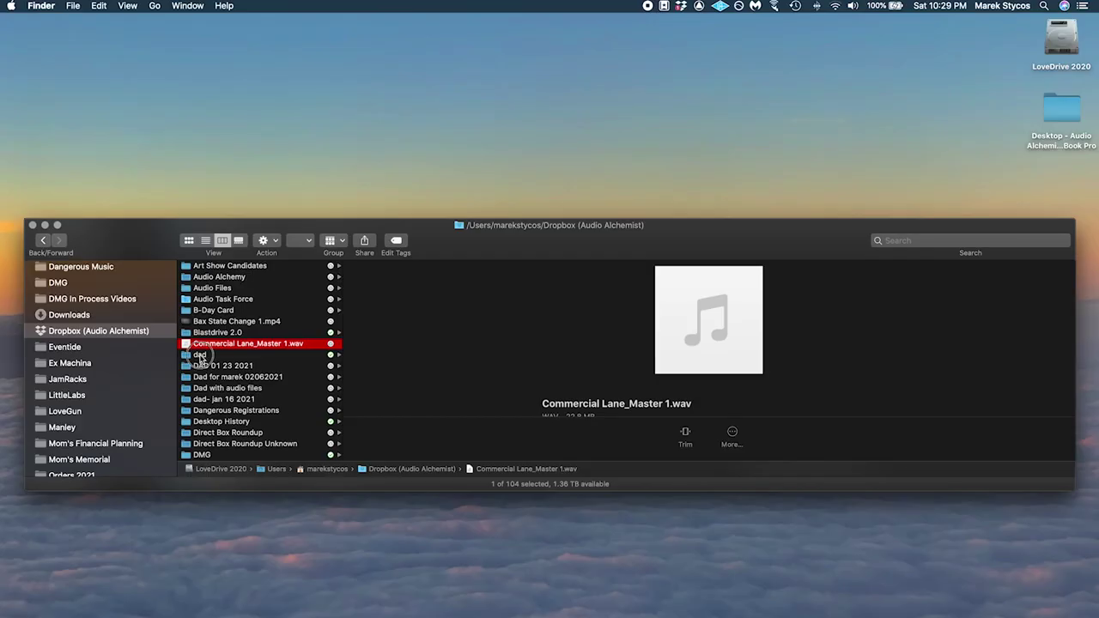
# In dad > Dad for El Diablo > Audio Files, select MIXDOWN_666.L.wav and MIXDOWN_666.R.wav
pyautogui.click(199, 354)
pyautogui.click(375, 270)
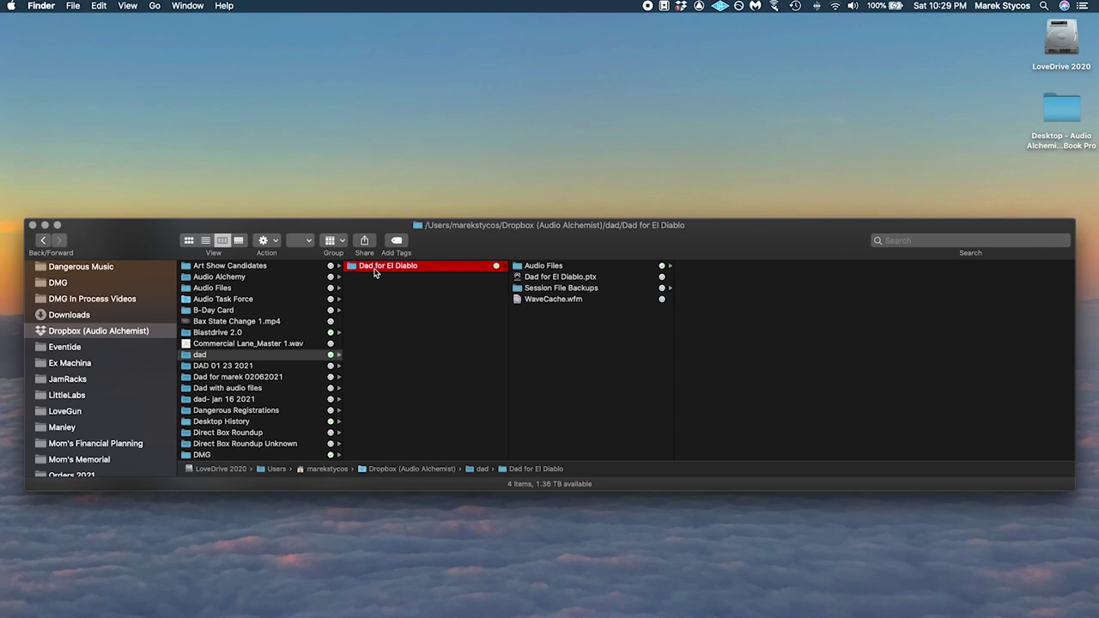
pyautogui.click(537, 267)
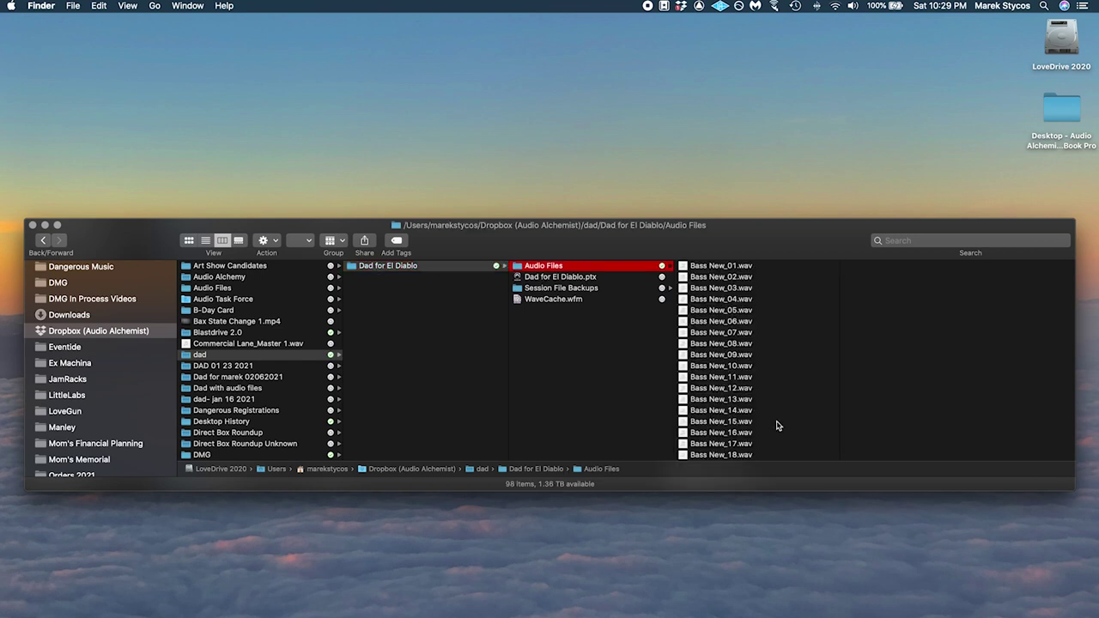
pyautogui.scroll(-20, 728, 404)
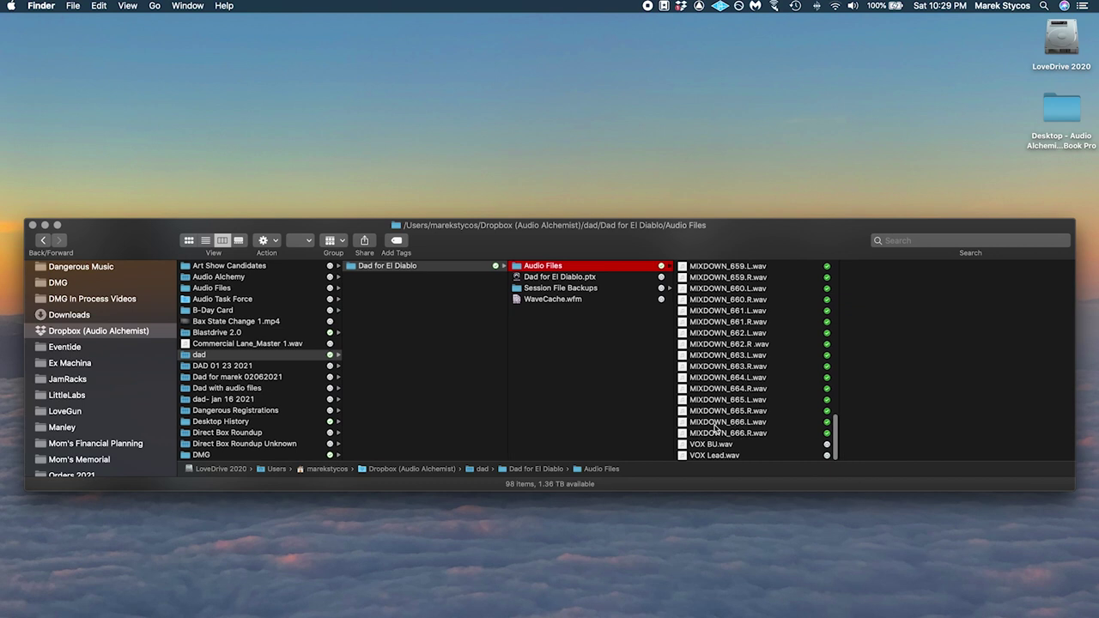
pyautogui.click(716, 423)
pyautogui.keyDown('shift'); pyautogui.click(715, 435); pyautogui.keyUp('shift')
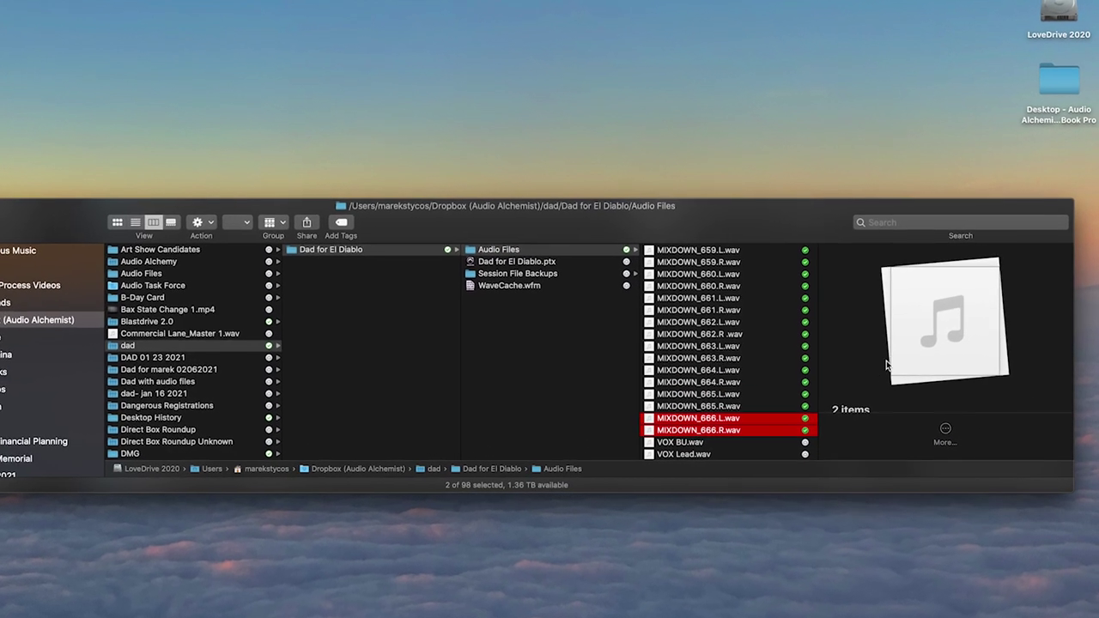
pyautogui.scroll(-2, 895, 358)
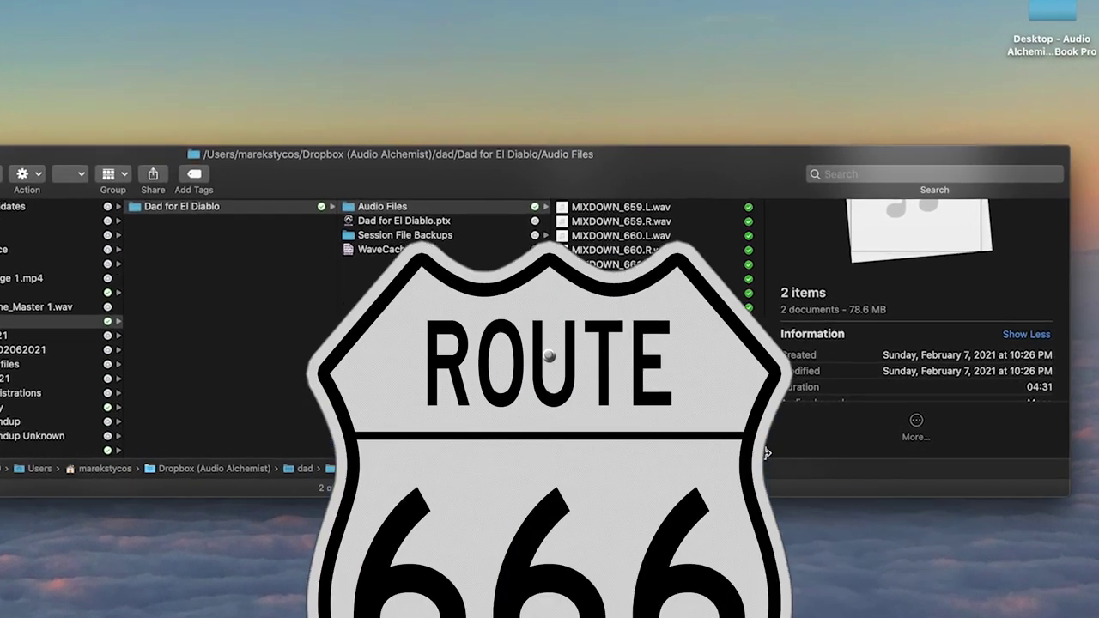
pyautogui.scroll(-2, 795, 361)
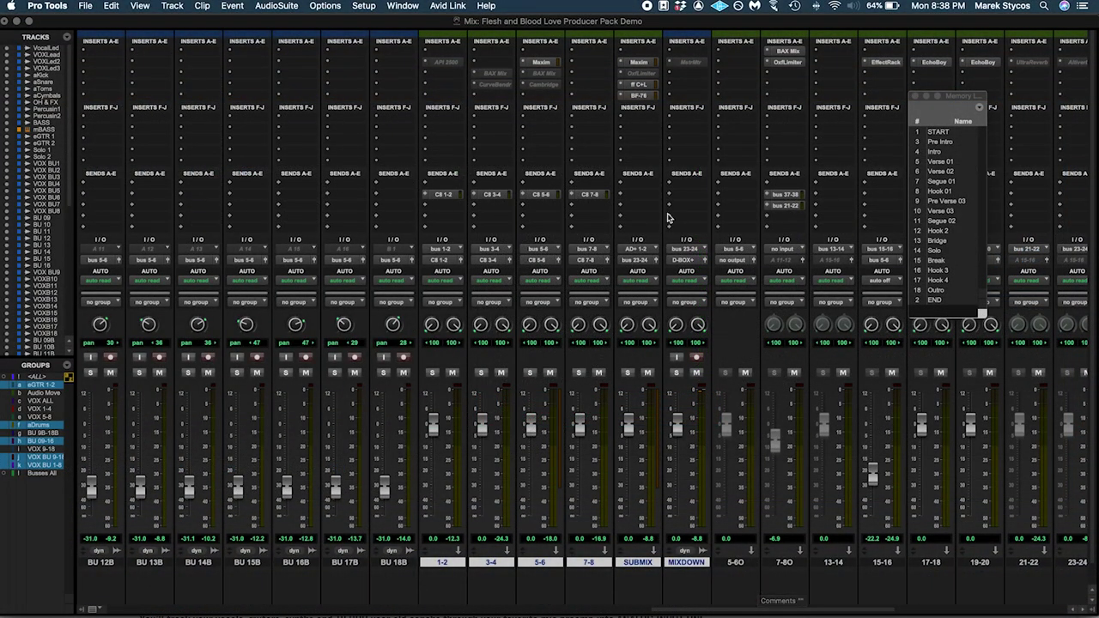
# View the SUBMIX channel's BF-76, Maxim and d3 Compressor/Limiter plug-in windows one after another
pyautogui.click(639, 95)
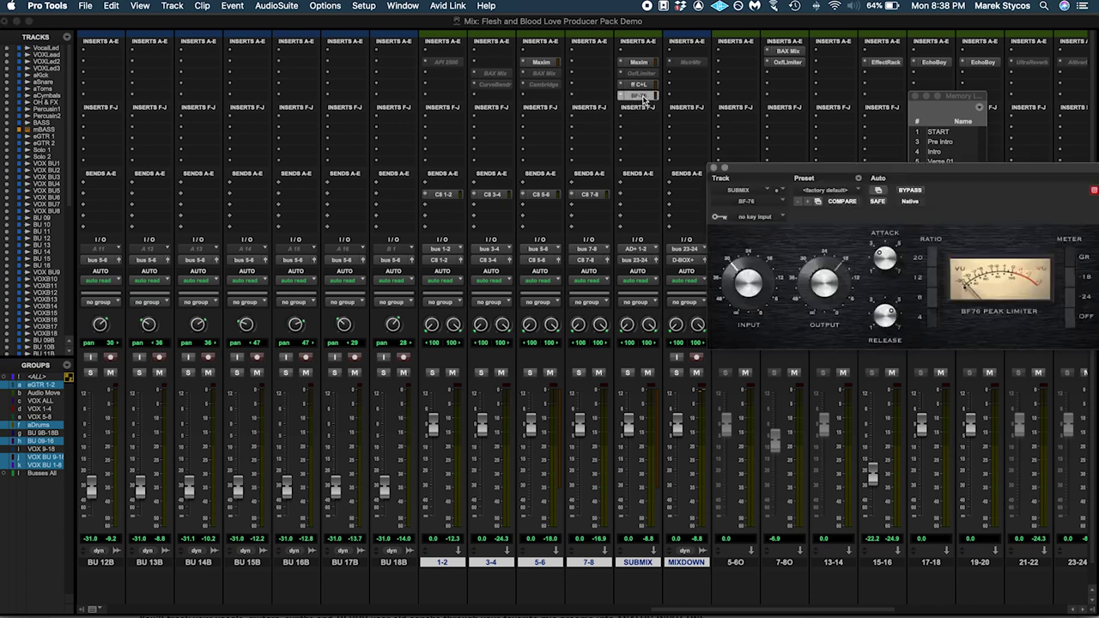
pyautogui.click(638, 63)
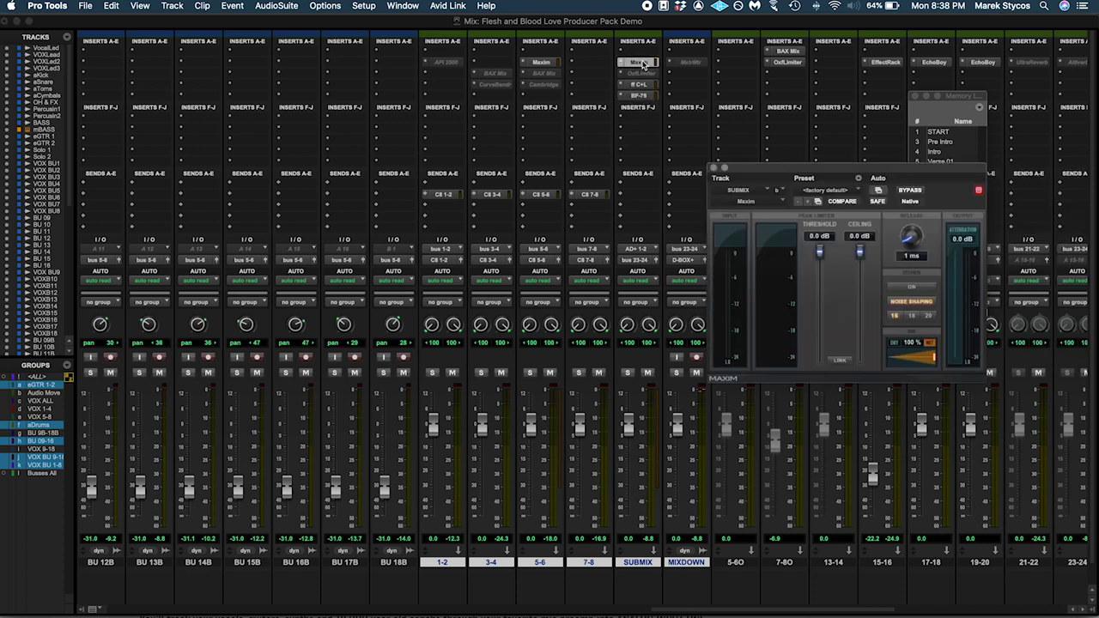
pyautogui.click(639, 84)
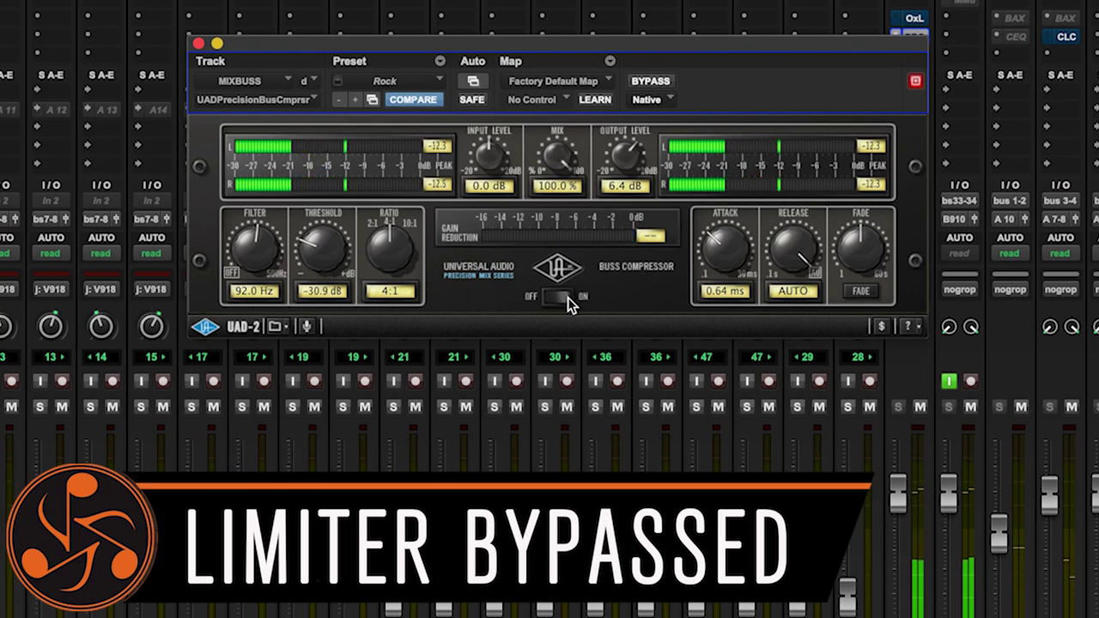
# Turn the UAD Precision Buss Compressor on the MIXBUSS track from Off to On
pyautogui.click(568, 297)
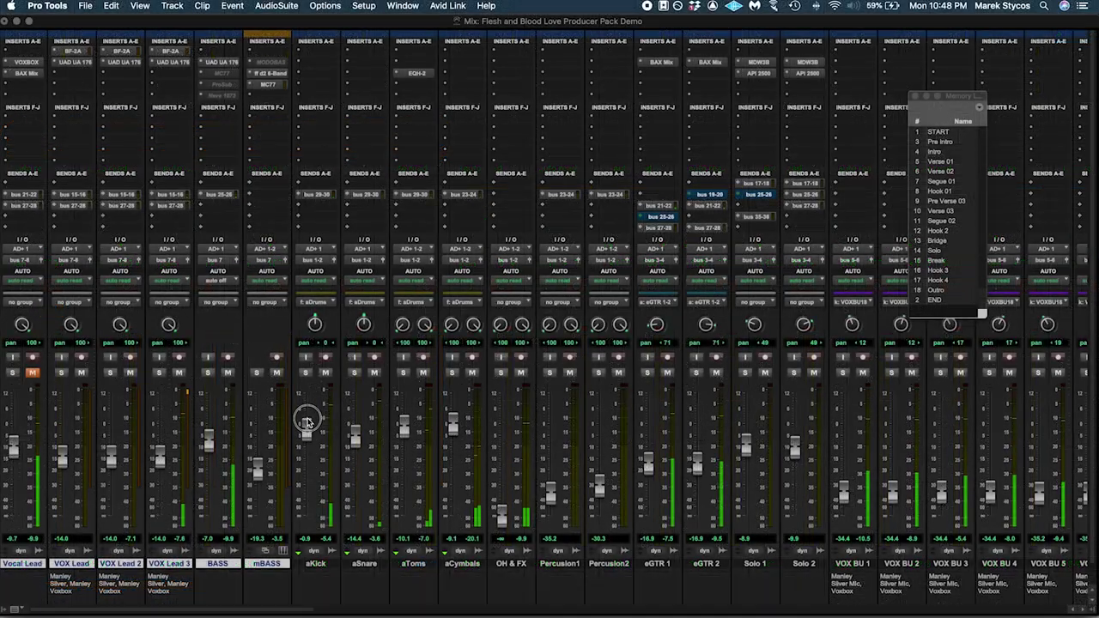
pyautogui.moveTo(307, 421); pyautogui.dragTo(312, 446)
pyautogui.moveTo(312, 330); pyautogui.dragTo(318, 370)
pyautogui.moveTo(311, 316); pyautogui.dragTo(312, 324)
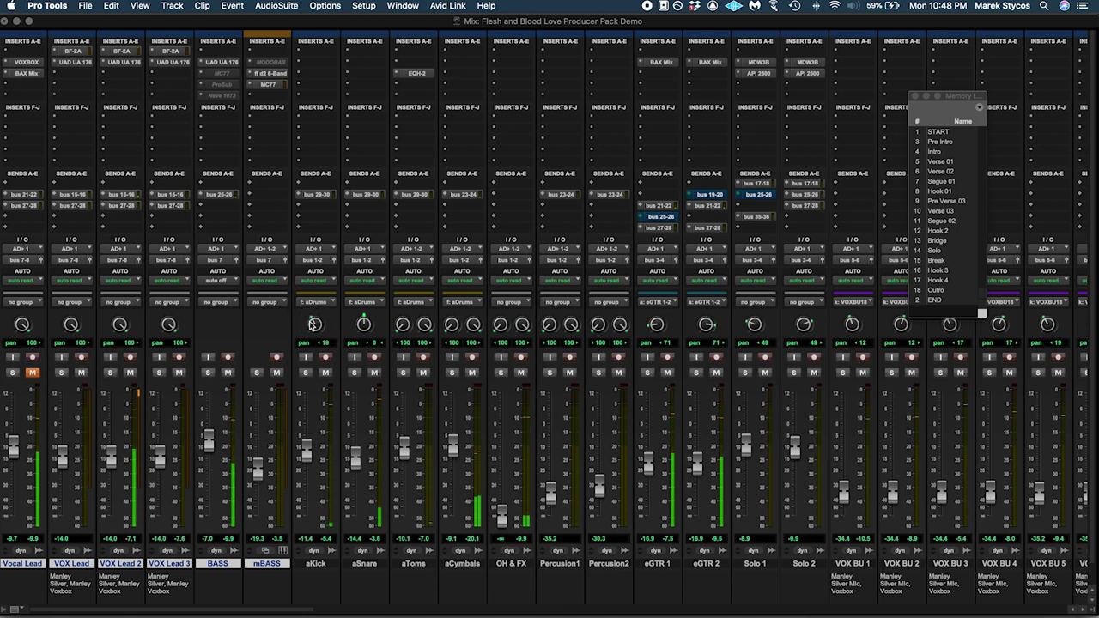
pyautogui.keyDown('alt'); pyautogui.click(315, 326); pyautogui.keyUp('alt')
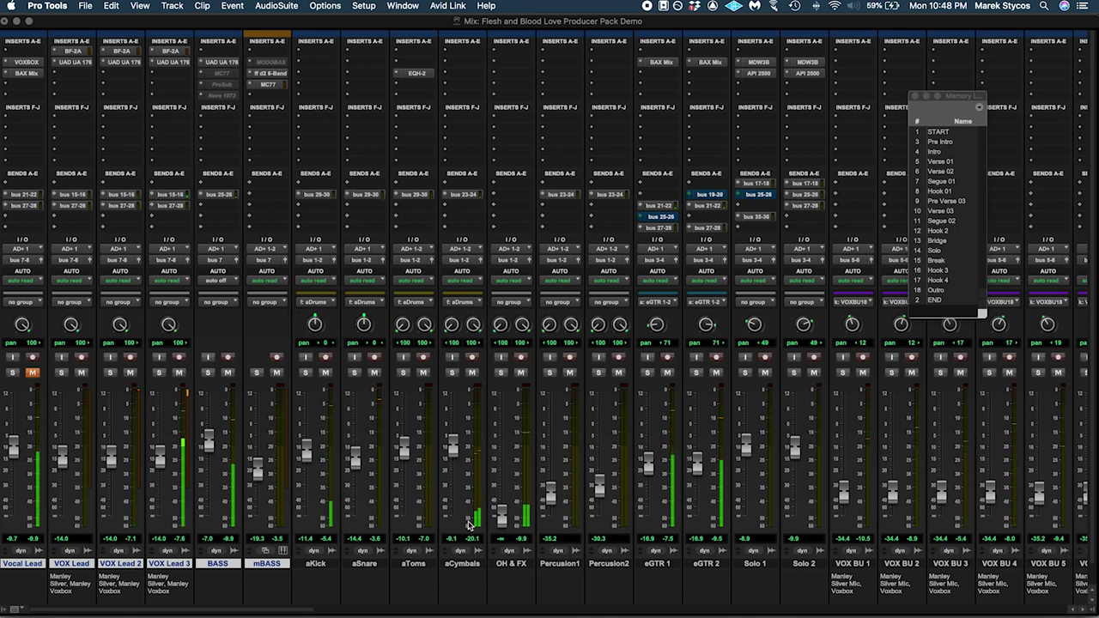